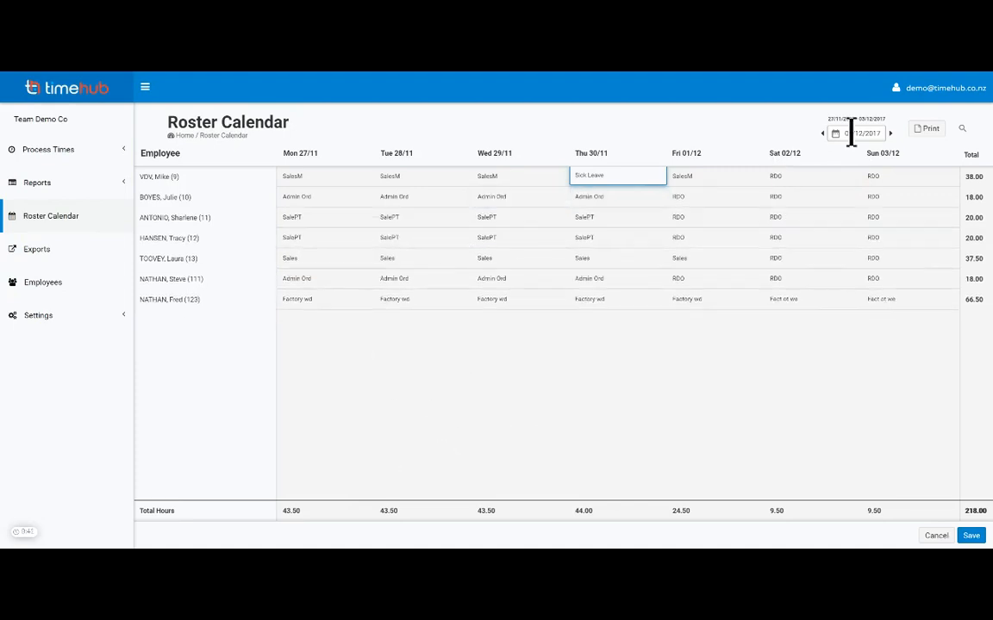
# Step: In the week of 04/12–10/12/2017, assign Holiday Pay as paid time off on Thursday 07/12 to the last listed employee
pyautogui.click(892, 136)
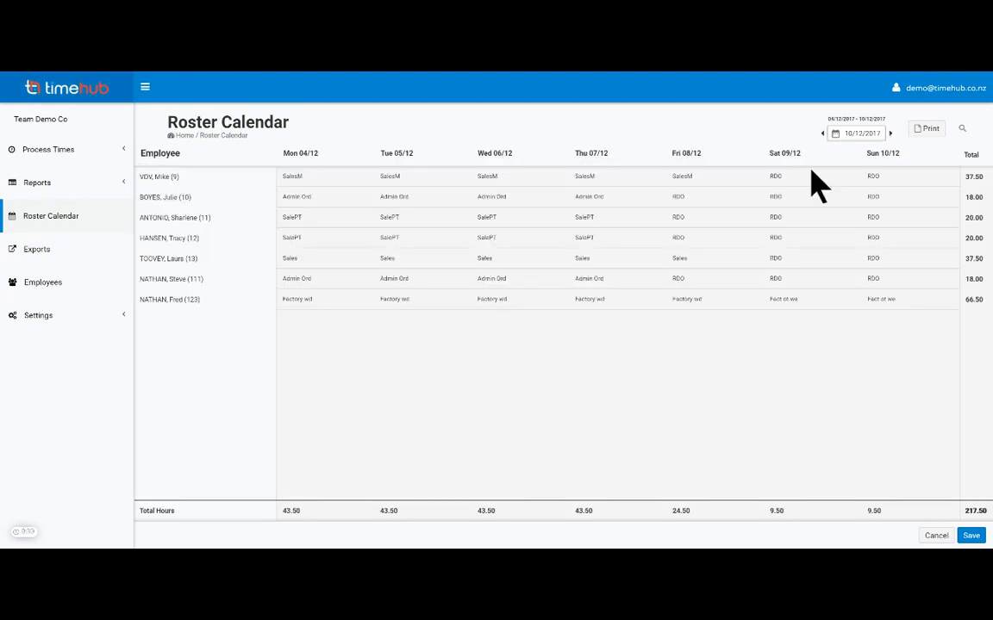
pyautogui.click(602, 299)
pyautogui.click(603, 322)
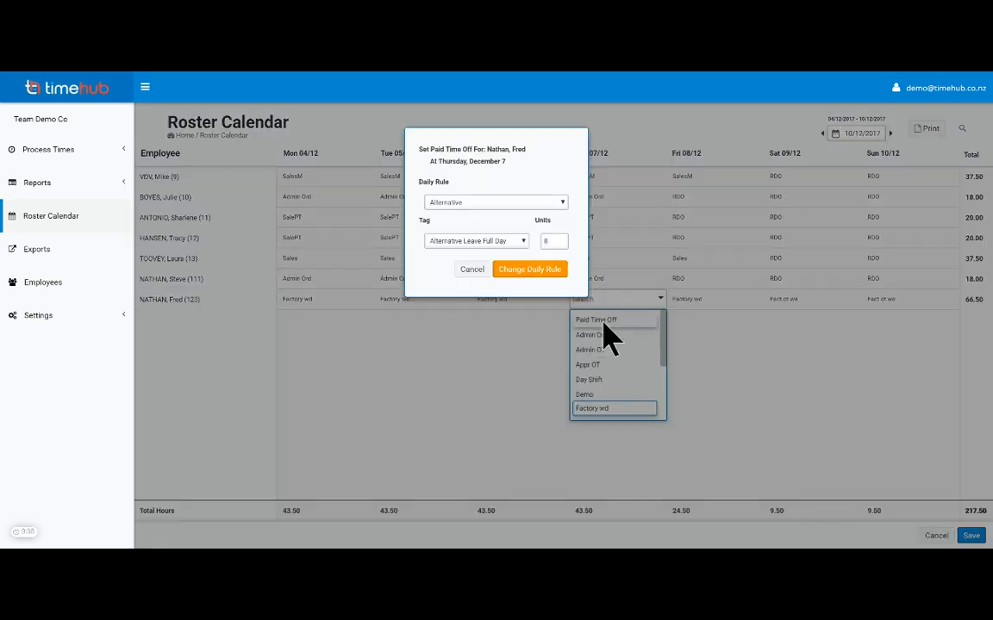
pyautogui.click(498, 211)
pyautogui.click(479, 248)
pyautogui.click(472, 241)
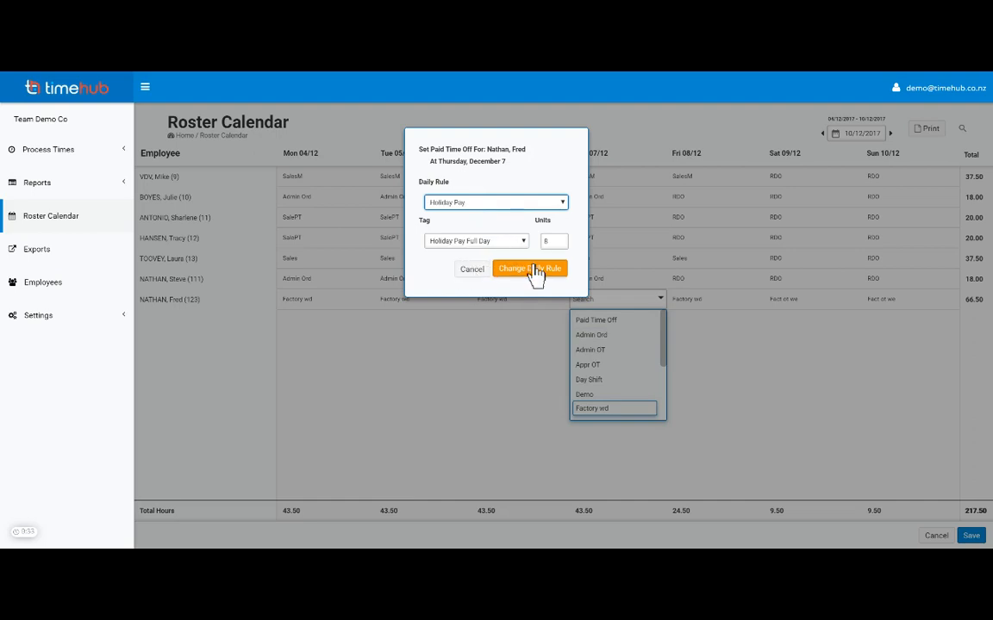
pyautogui.click(531, 270)
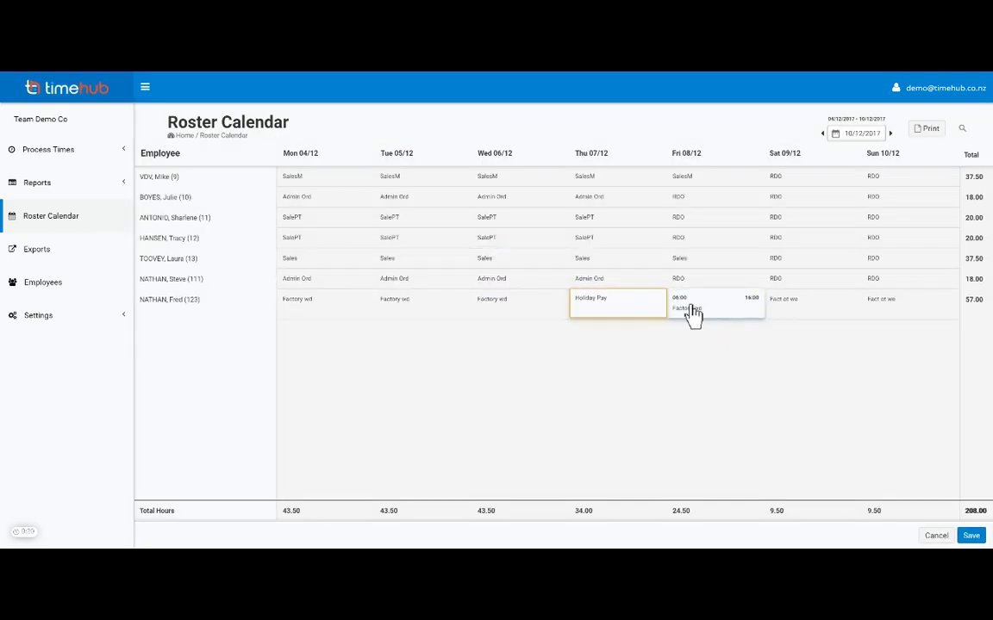
# Step: Assign Holiday Pay as paid time off on Friday 08/12 to the same employee and save the roster
pyautogui.click(693, 310)
pyautogui.click(689, 321)
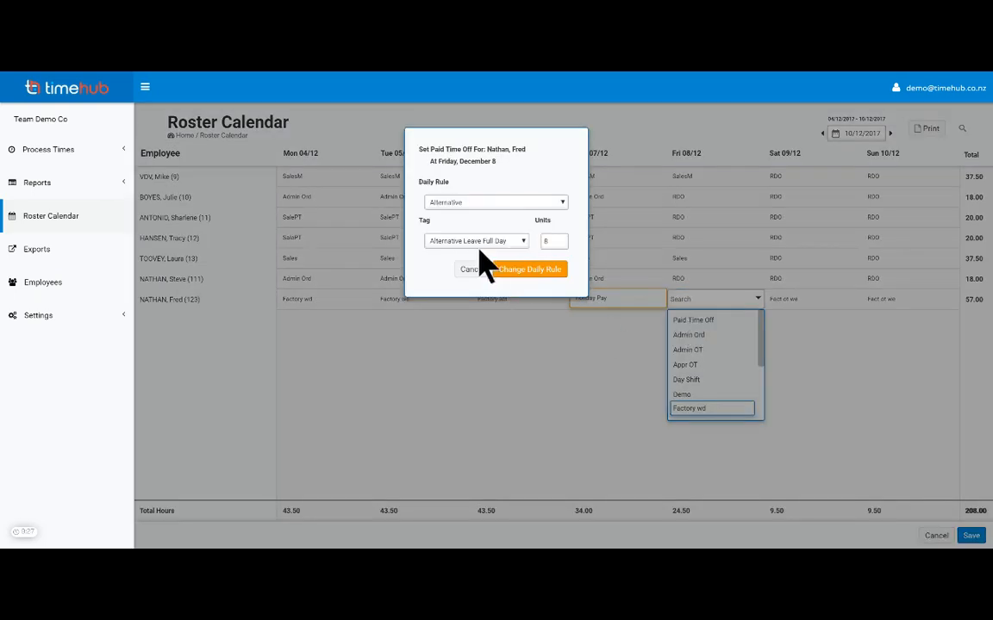
pyautogui.click(483, 228)
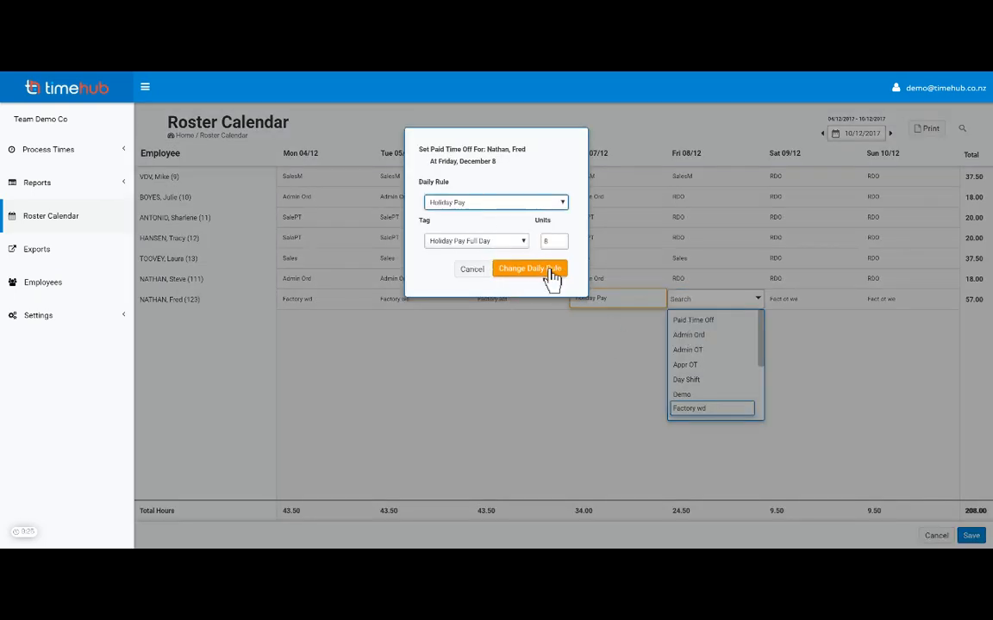
pyautogui.click(550, 272)
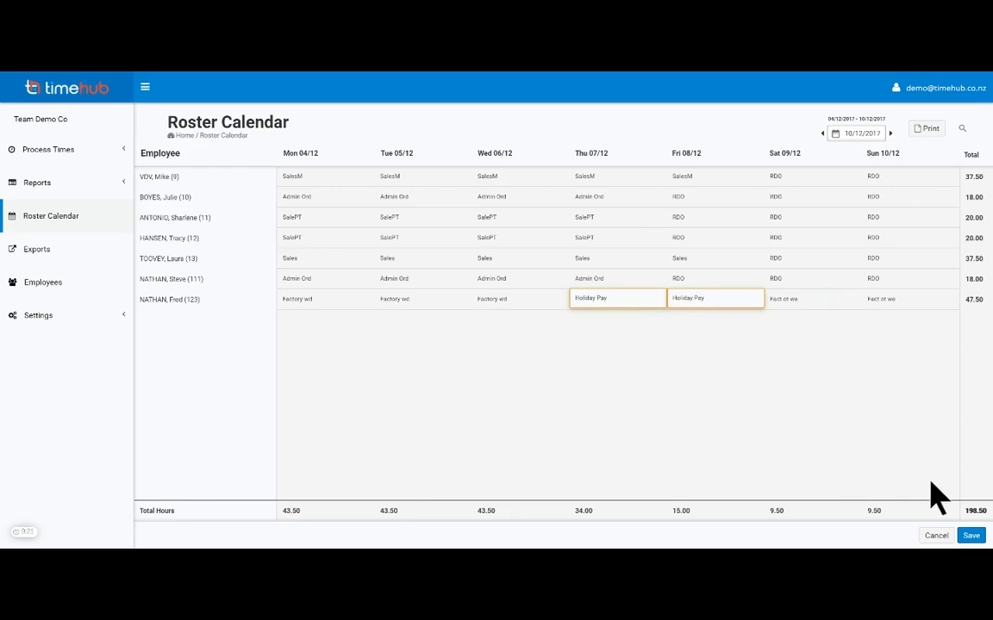
pyautogui.click(970, 536)
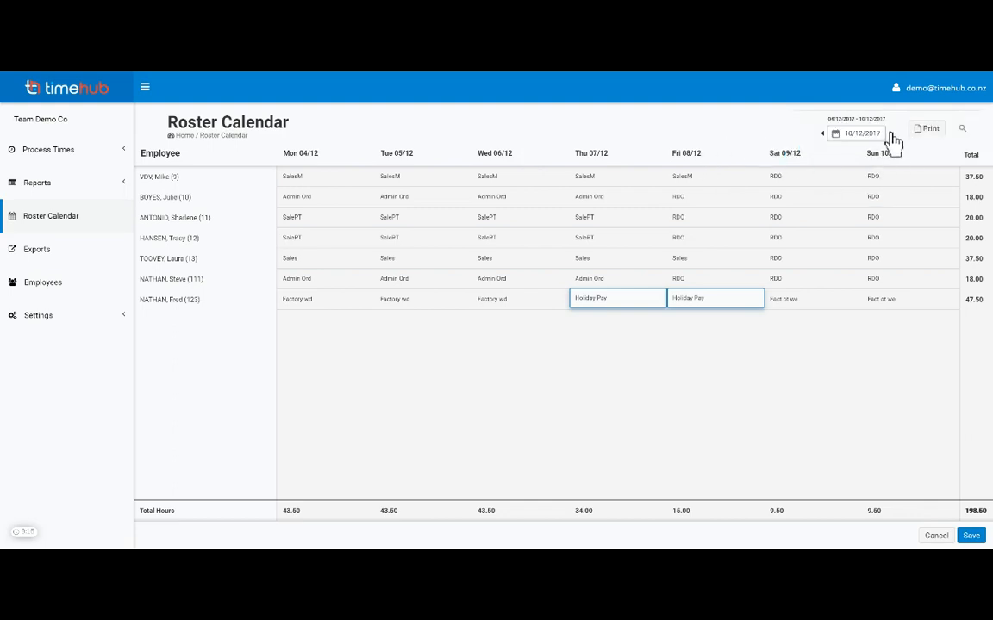
# Step: In the week of 11/12–17/12/2017, roster the first listed employee on Day Shift for Monday and Admin Ord for Tuesday
pyautogui.click(892, 136)
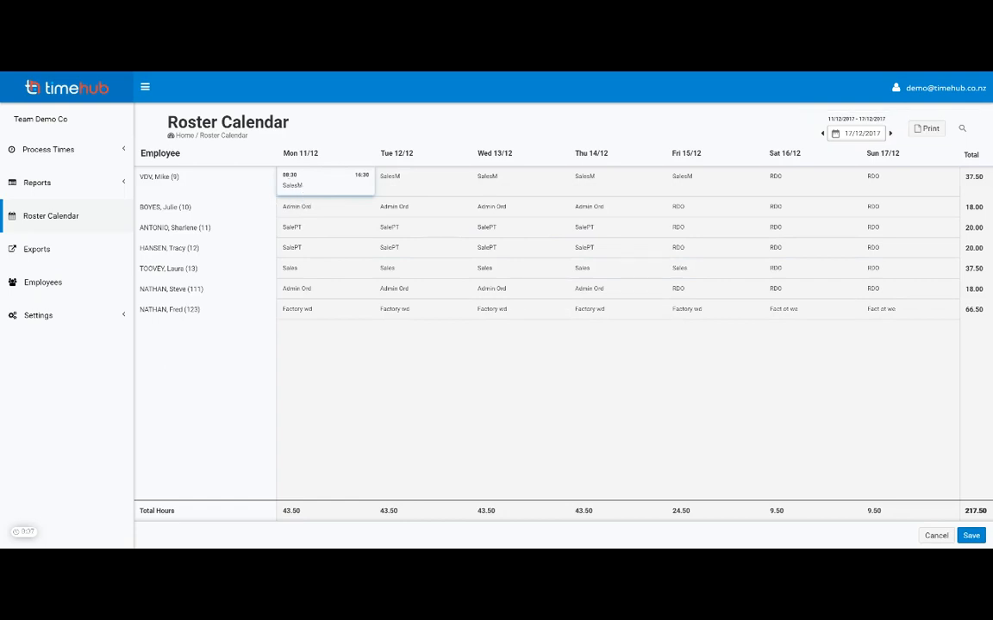
pyautogui.click(299, 186)
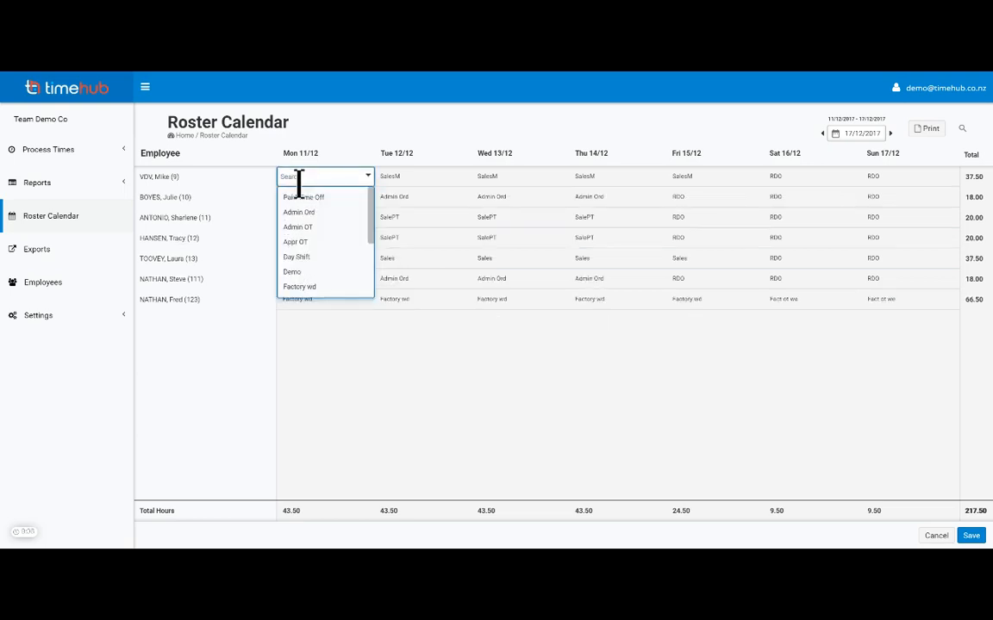
pyautogui.click(302, 257)
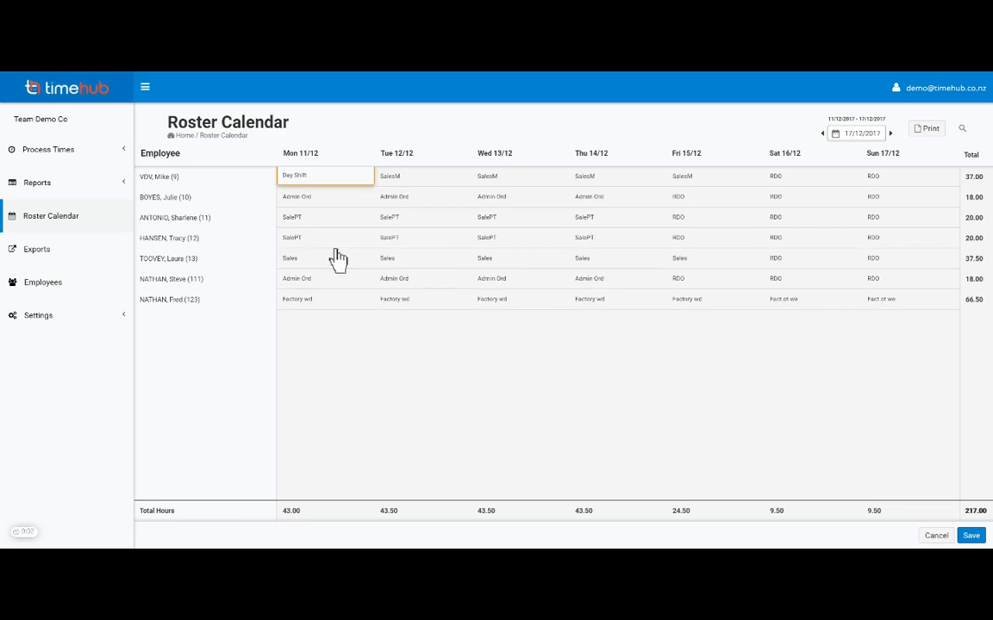
pyautogui.click(402, 184)
pyautogui.click(398, 212)
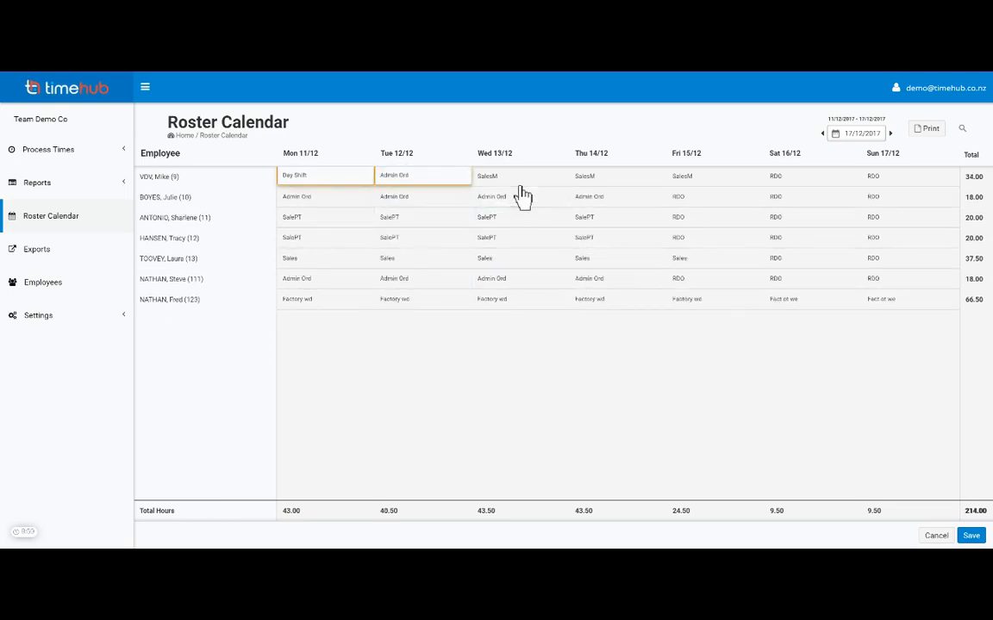
# Step: Roster the first listed employee on Day Shift for Wednesday 13/12 and RDO for Thursday 14/12
pyautogui.click(502, 179)
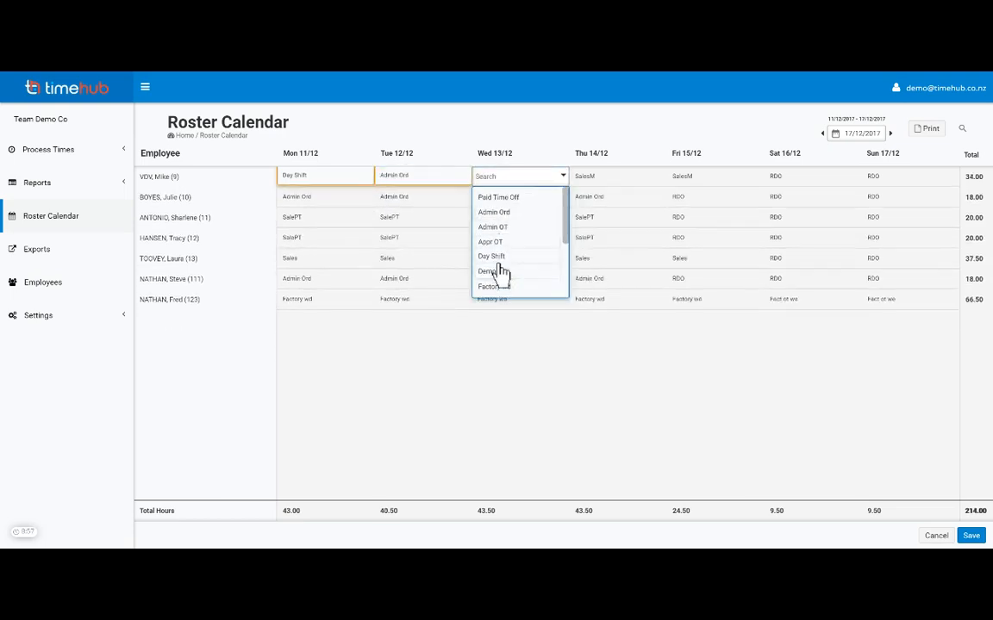
pyautogui.click(496, 259)
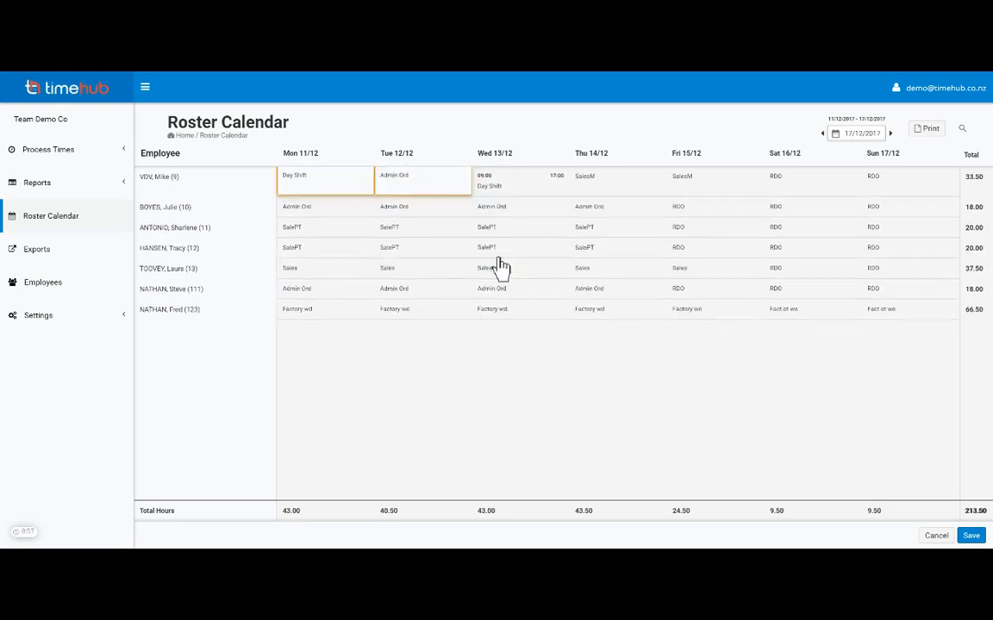
pyautogui.click(609, 181)
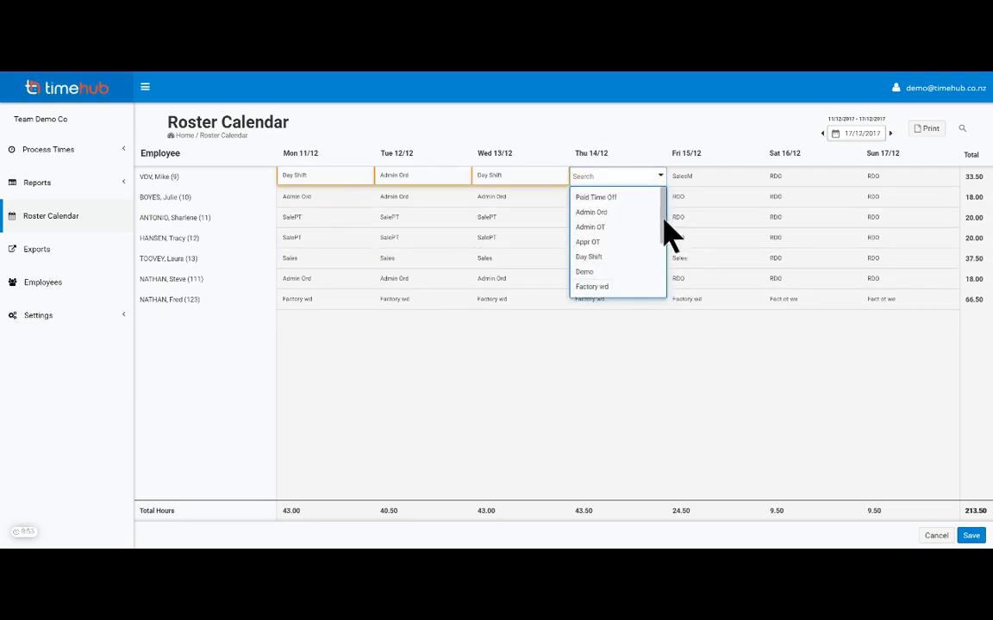
pyautogui.moveTo(670, 229); pyautogui.dragTo(670, 271)
pyautogui.click(604, 261)
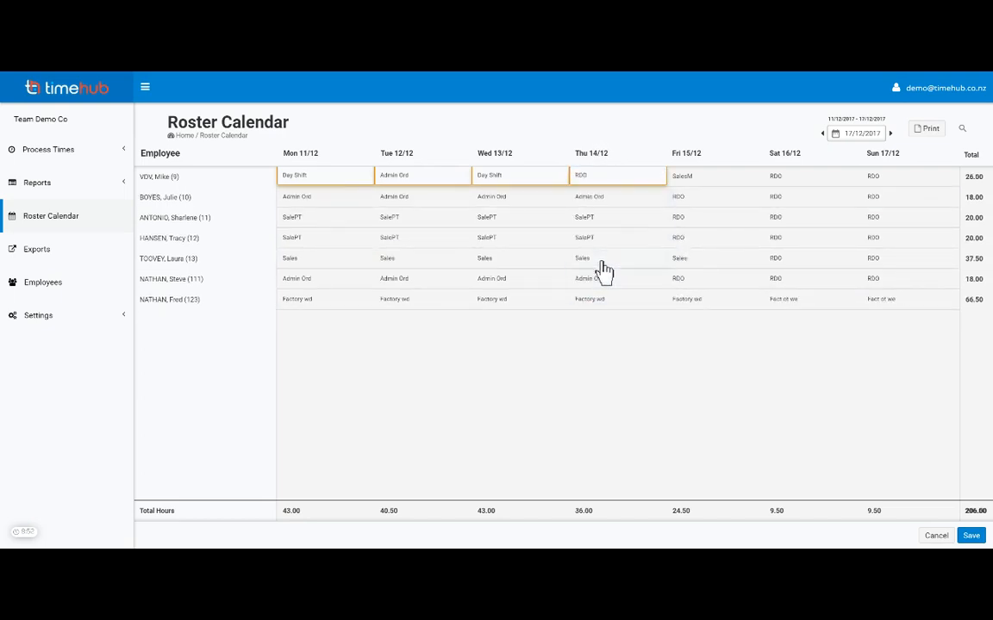
# Step: Roster the first listed employee on Day Shift for Saturday 16/12 and save the roster changes
pyautogui.click(786, 176)
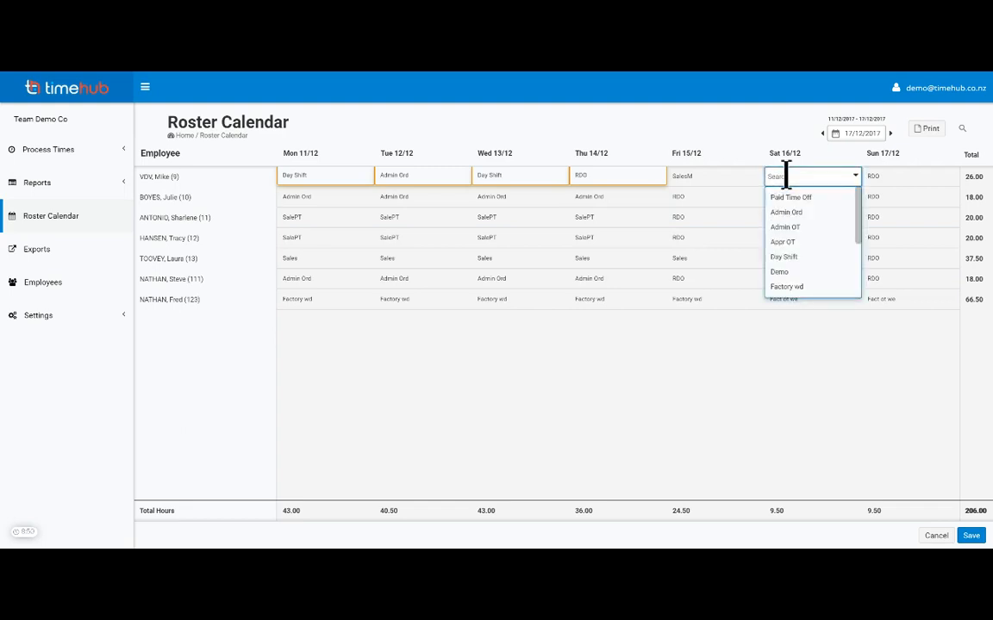
pyautogui.click(787, 259)
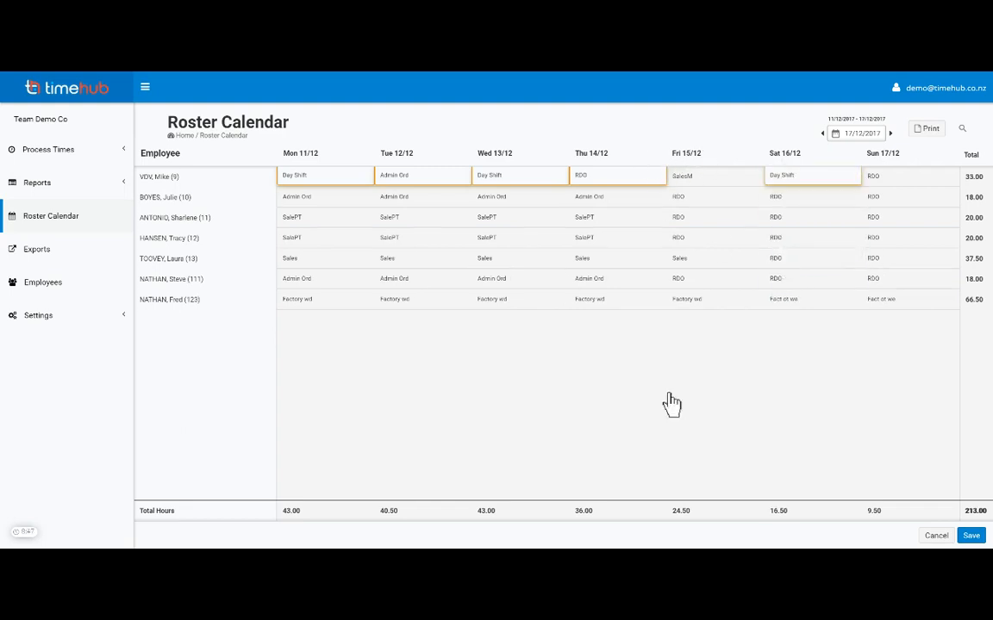
pyautogui.click(971, 536)
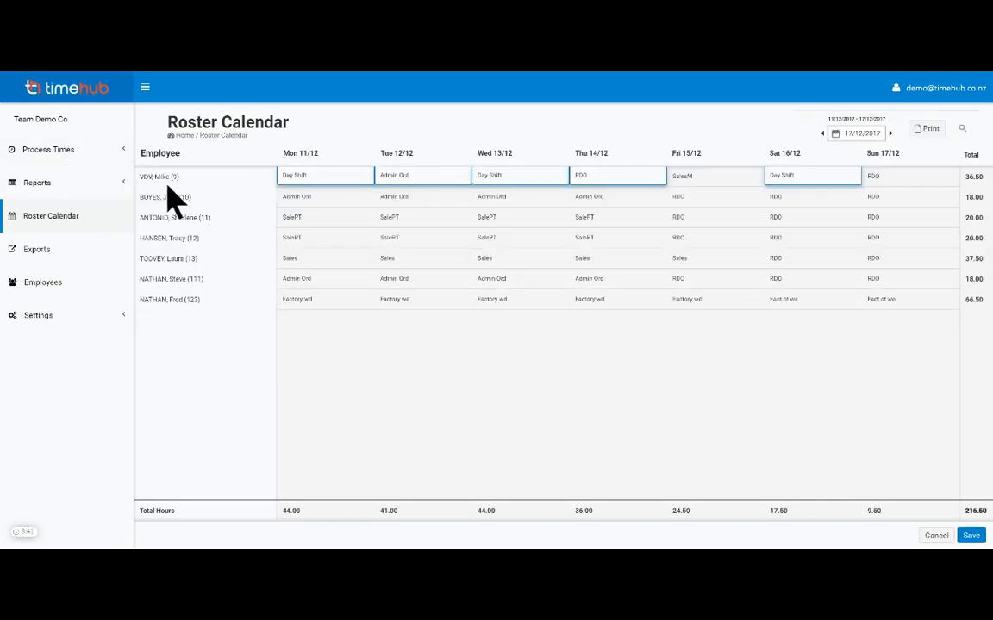
# Step: Filter the roster calendar to show only the Sales department
pyautogui.click(961, 131)
pyautogui.click(207, 175)
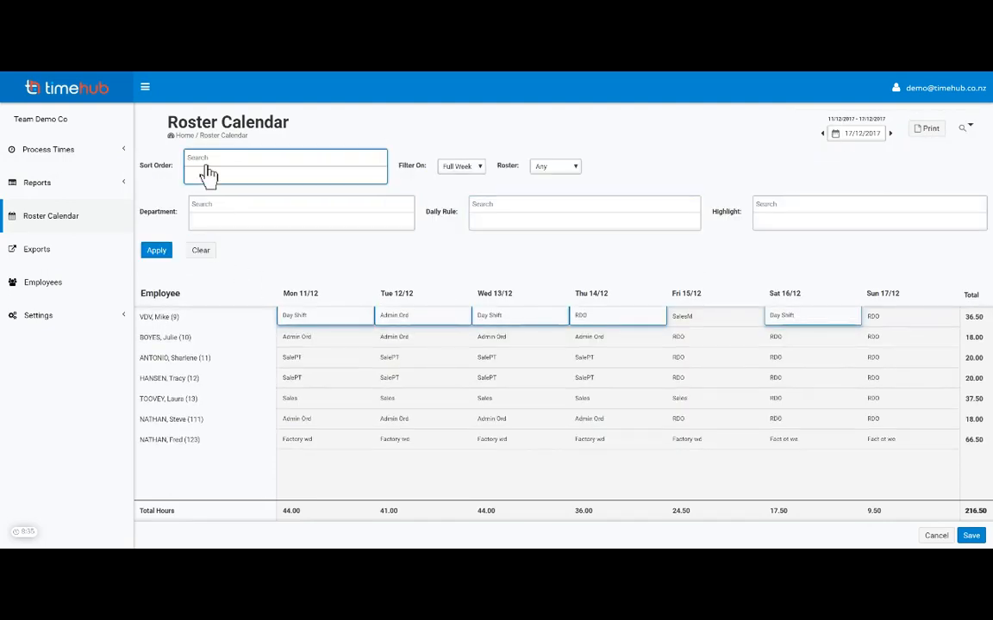
pyautogui.click(224, 215)
pyautogui.click(224, 210)
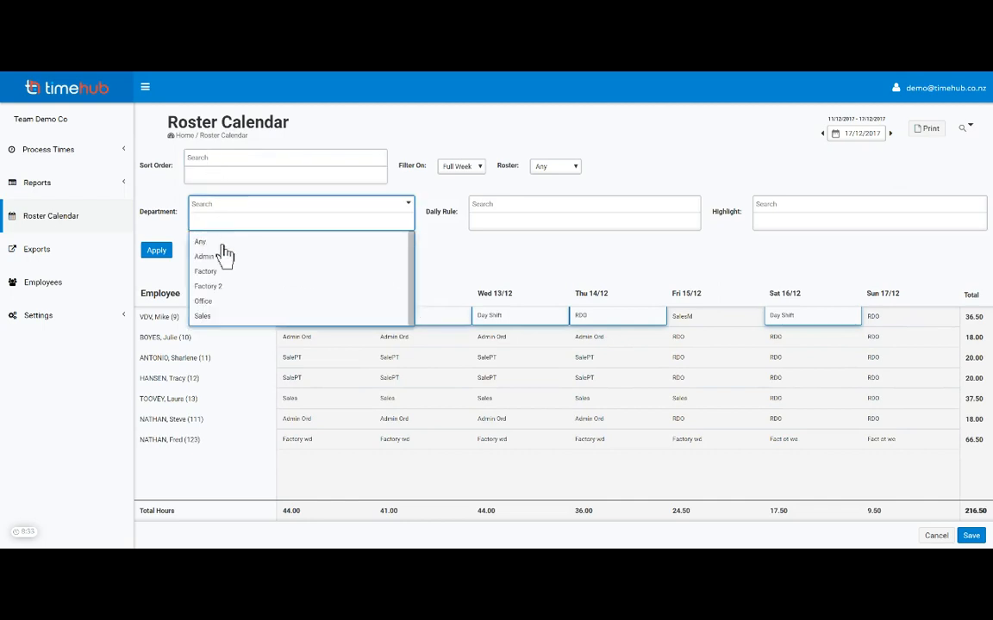
pyautogui.click(213, 320)
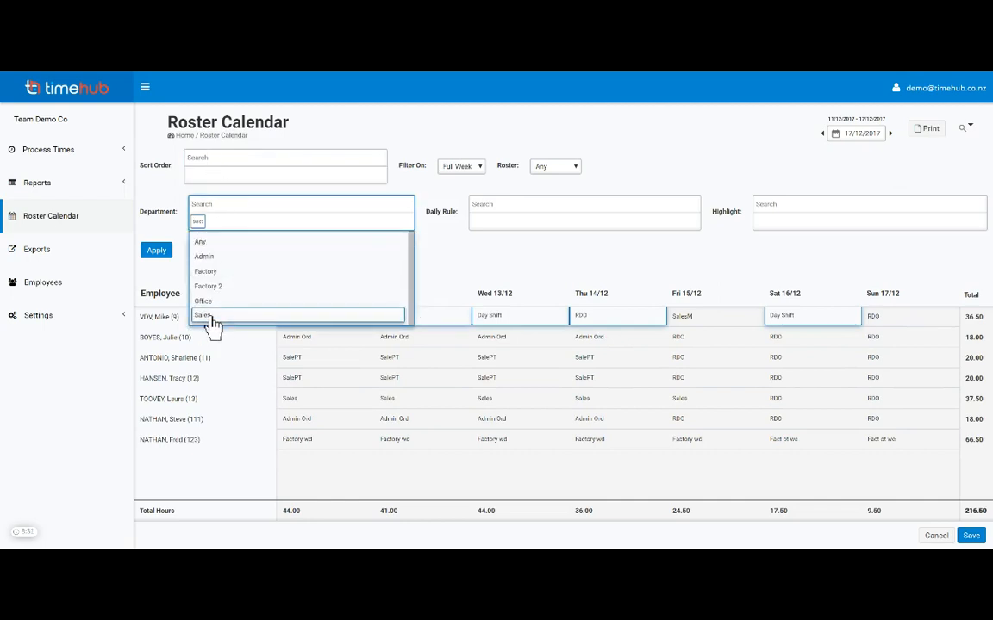
pyautogui.click(239, 203)
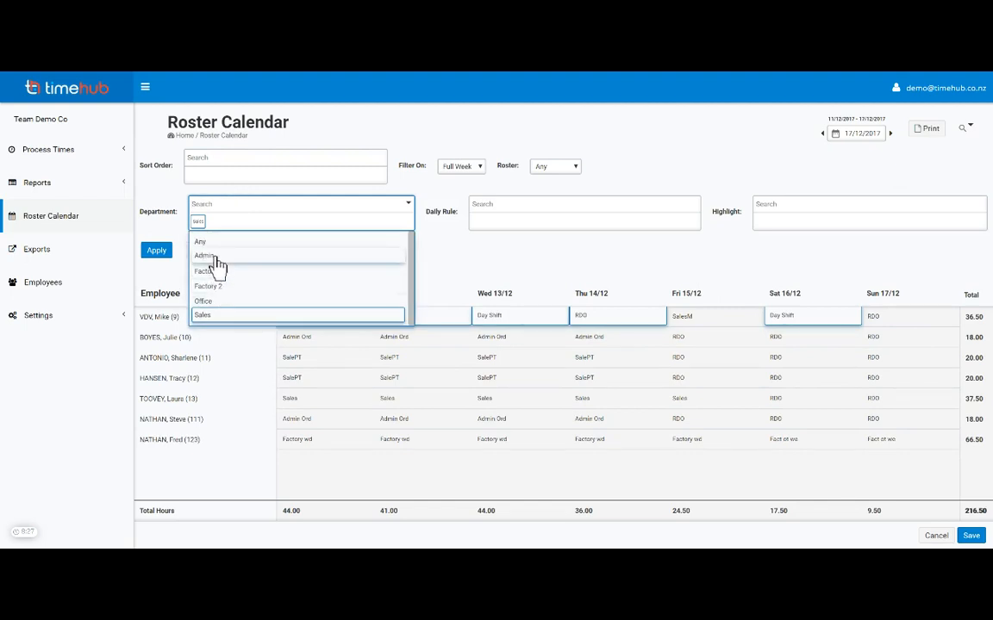
pyautogui.click(223, 301)
pyautogui.click(158, 252)
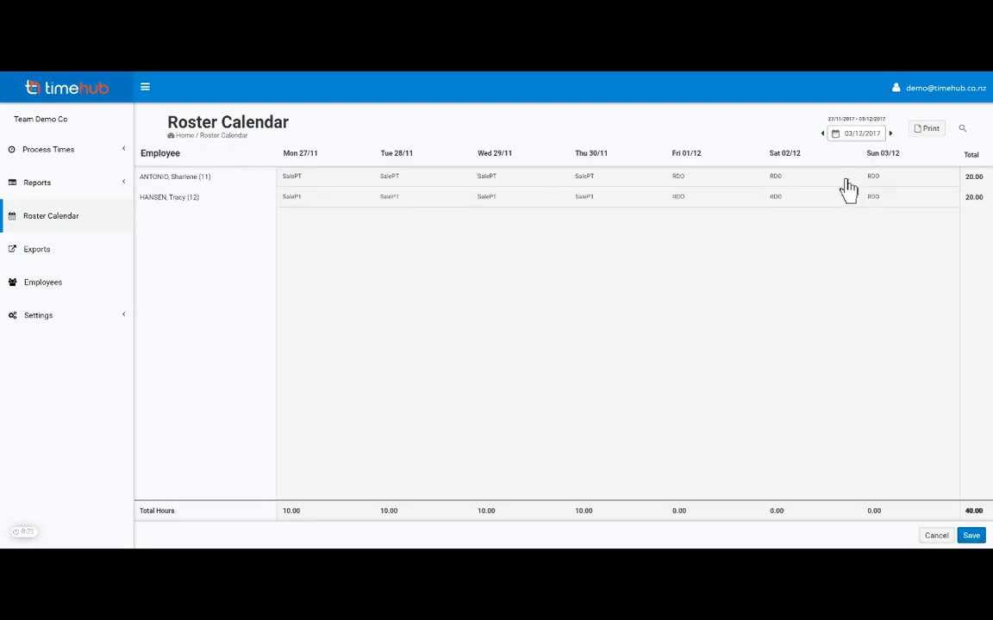
# Step: Add the Admin department to the roster filter alongside Sales and apply it
pyautogui.click(964, 129)
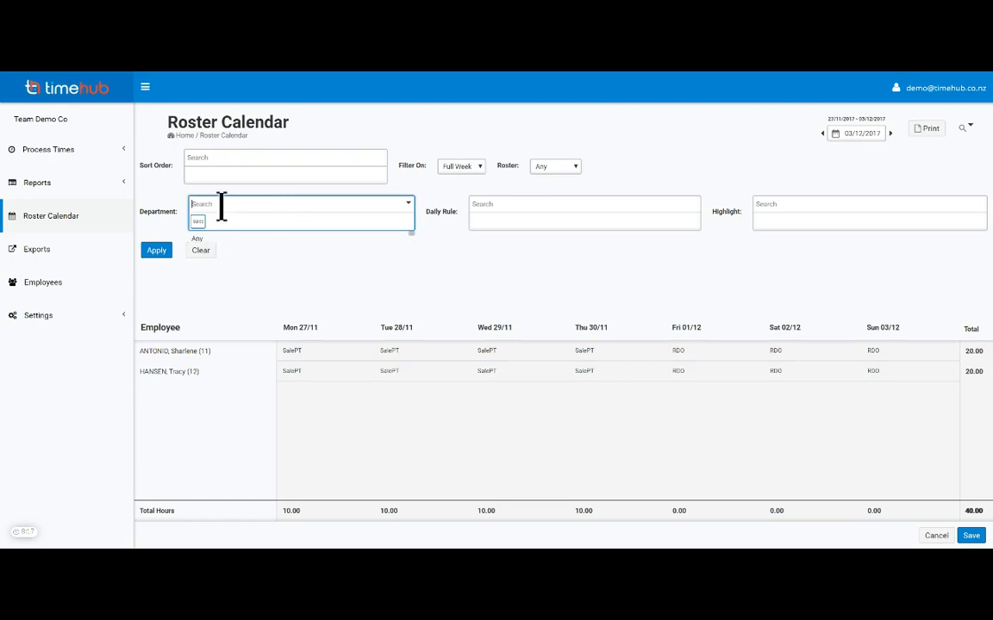
pyautogui.click(213, 257)
pyautogui.click(155, 250)
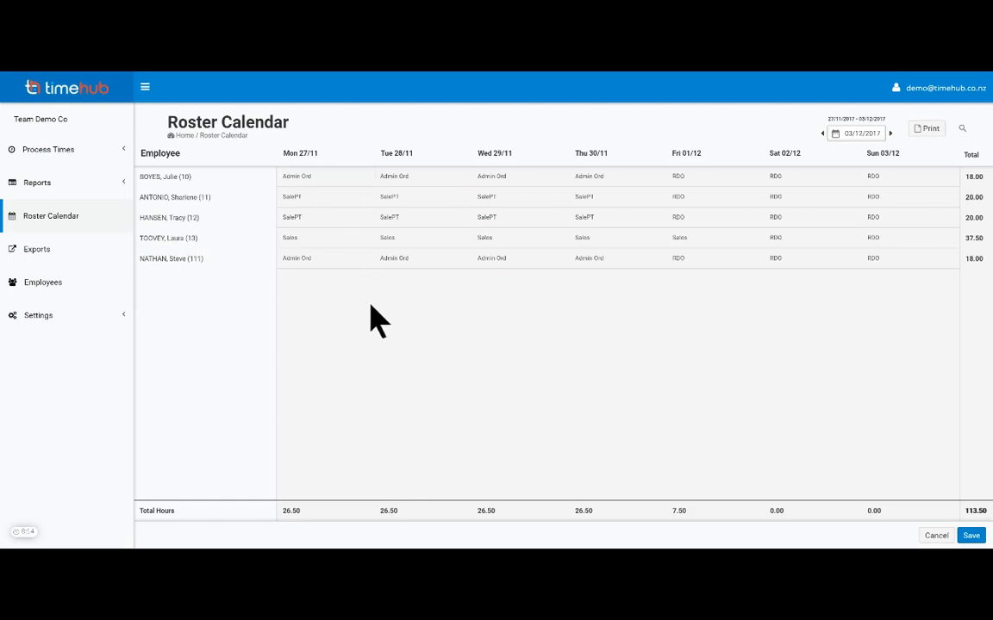
# Step: Browse the filtered roster forward to the 11/12–17/12 week, back to 13/11–19/11, and on to the 20/11–26/11/2017 week
pyautogui.click(890, 134)
pyautogui.click(890, 135)
pyautogui.click(822, 134)
pyautogui.click(822, 134)
pyautogui.click(822, 134)
pyautogui.click(822, 135)
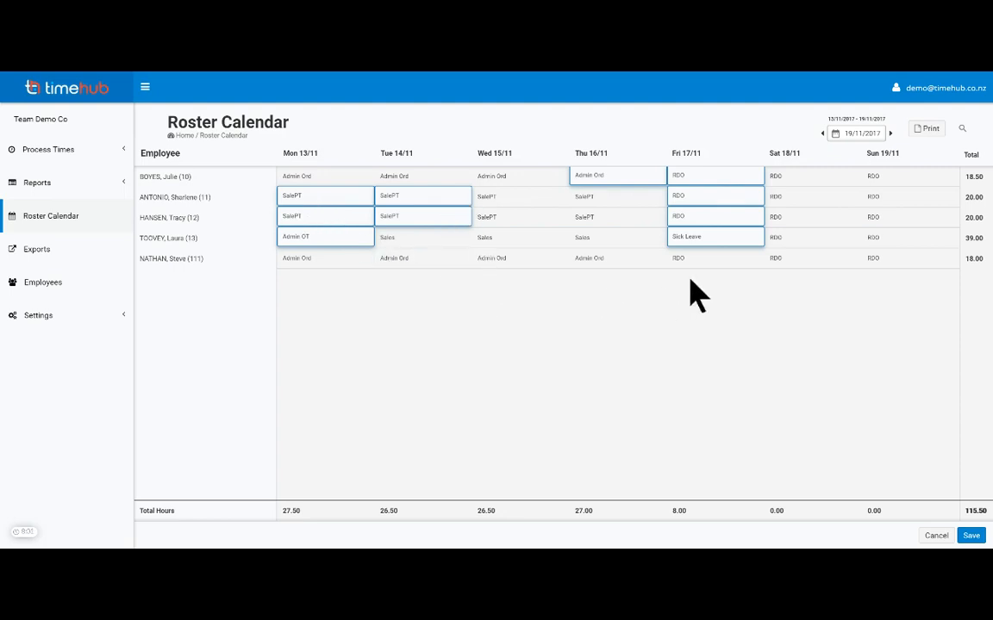
pyautogui.click(888, 134)
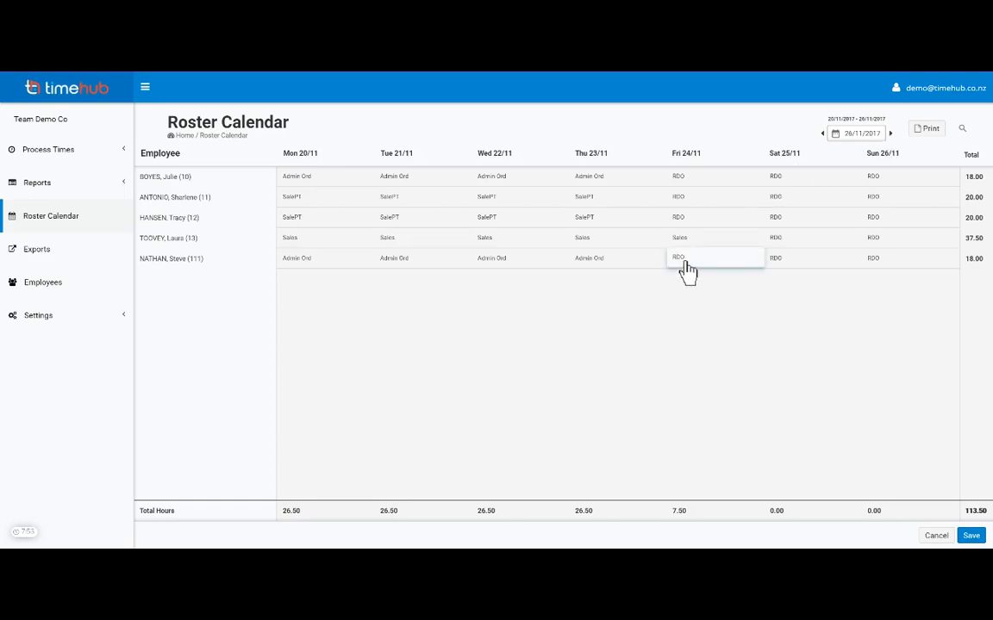
# Step: Remove the Sales and Admin department filters and apply the unfiltered roster view
pyautogui.click(963, 130)
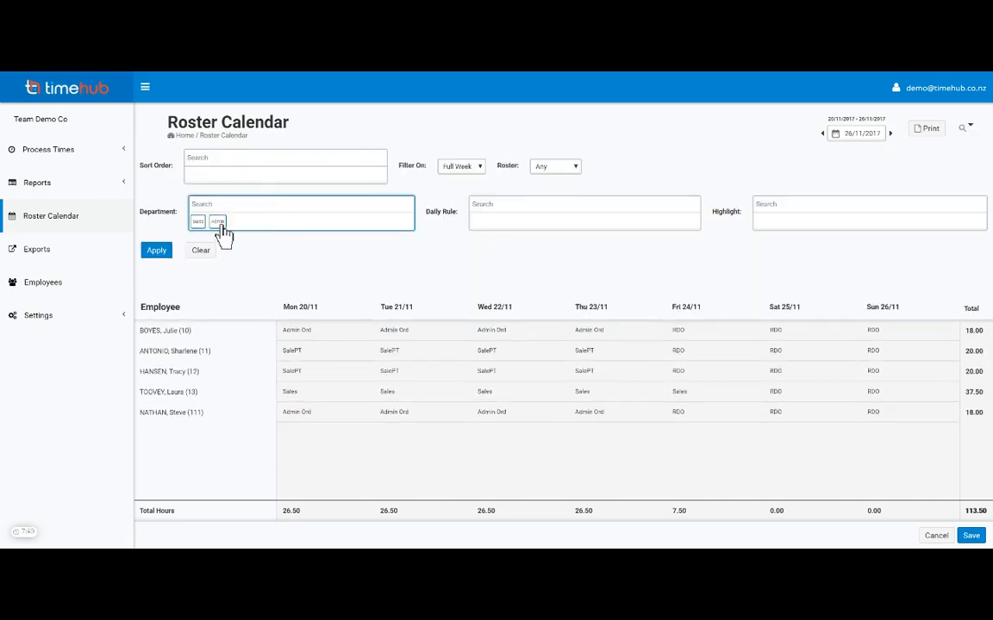
pyautogui.click(156, 250)
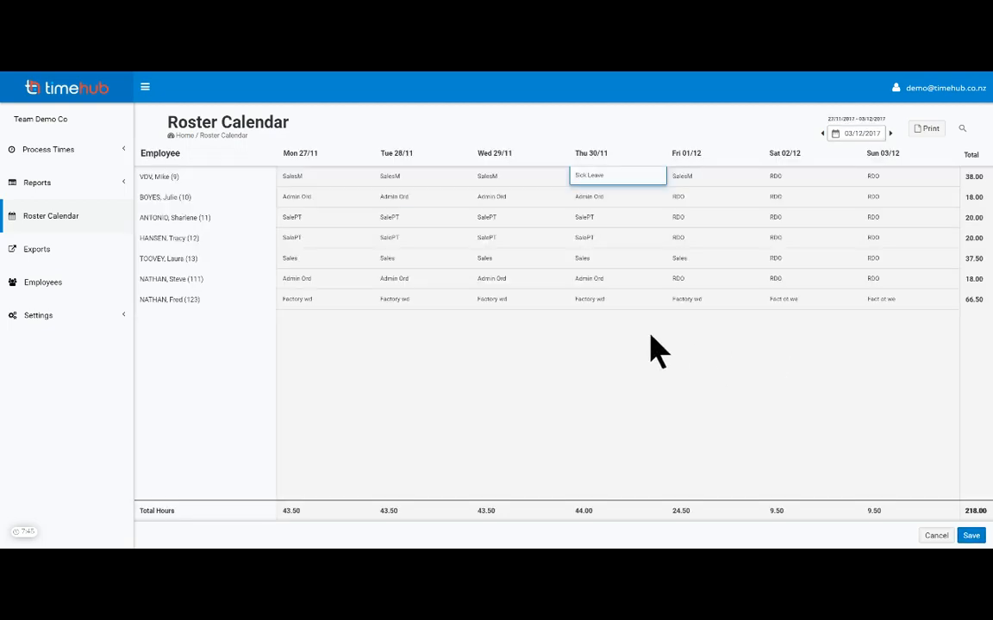
# Step: Reopen the roster search filters and look through the available Daily Rule options
pyautogui.click(963, 129)
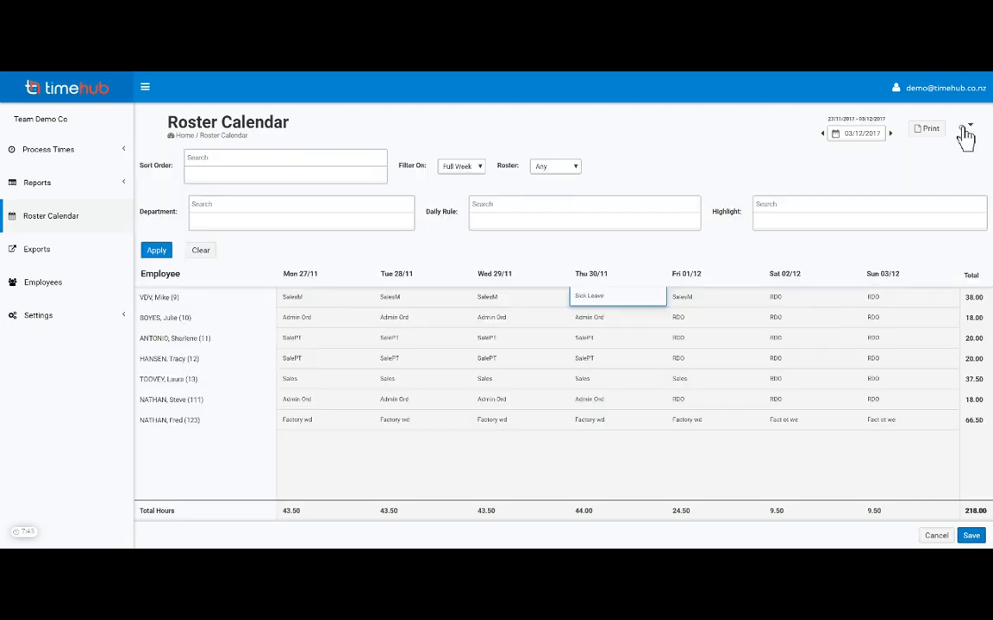
pyautogui.click(767, 225)
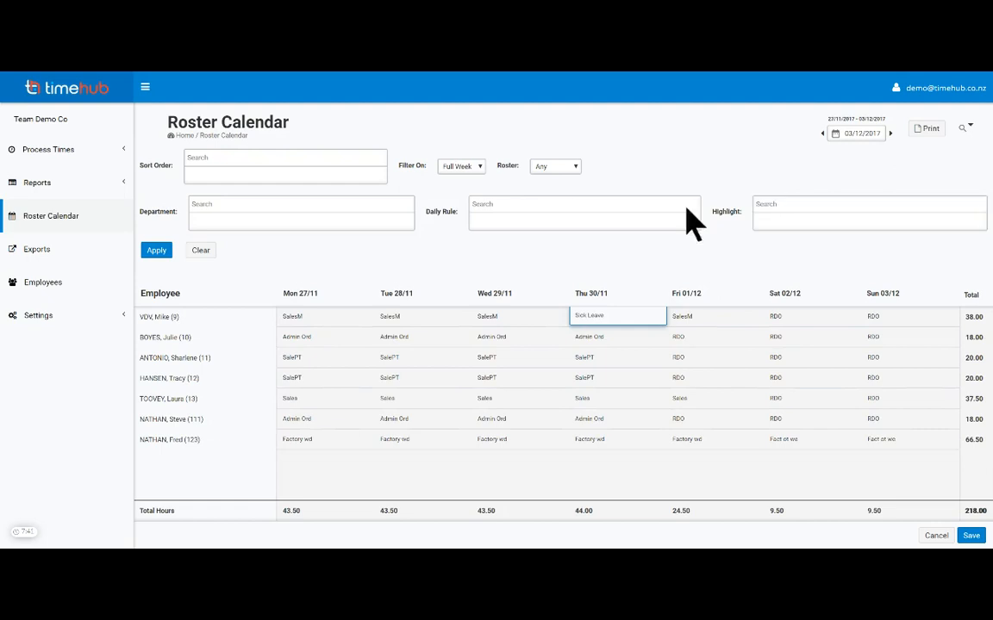
pyautogui.click(587, 205)
pyautogui.click(587, 205)
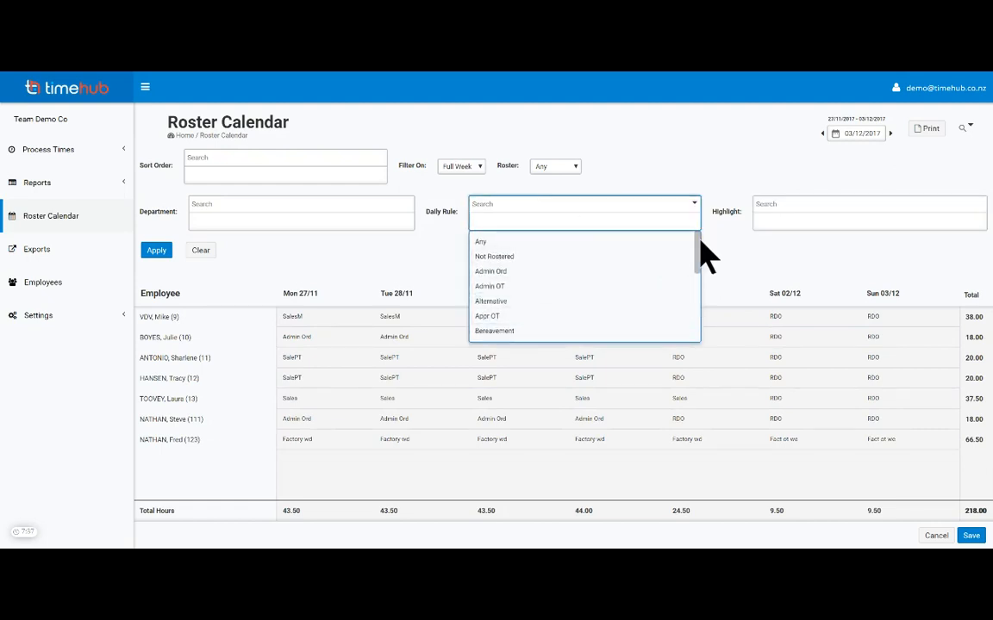
pyautogui.moveTo(700, 243); pyautogui.dragTo(698, 288)
pyautogui.click(295, 220)
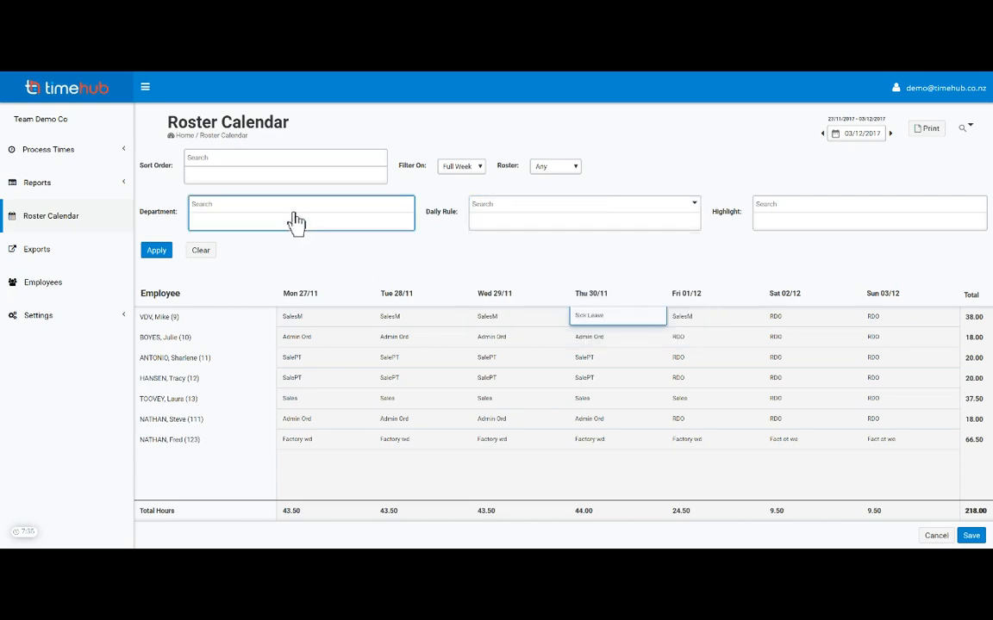
pyautogui.click(238, 162)
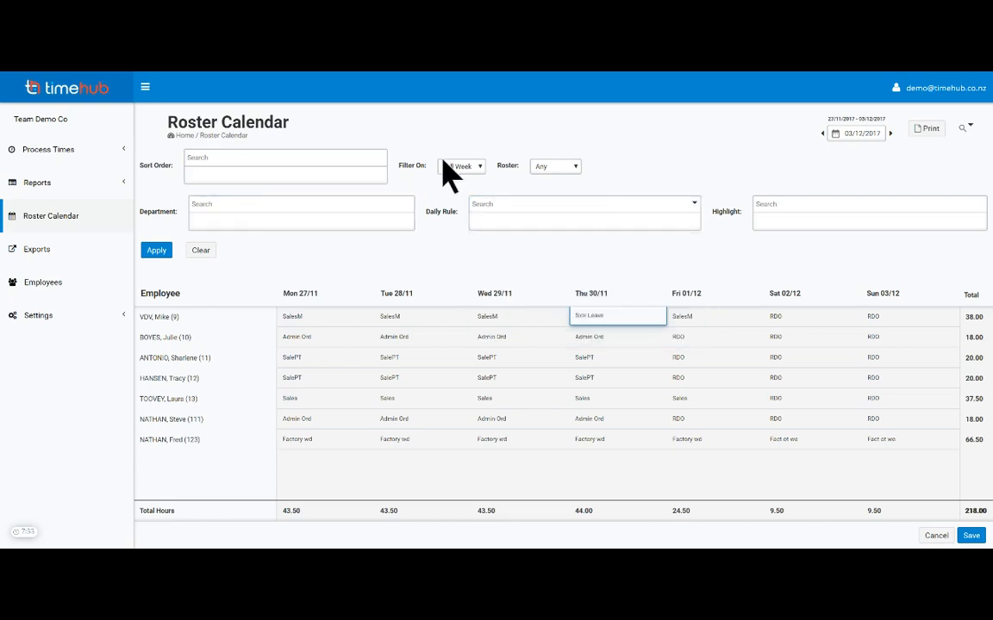
# Step: Highlight the Admin Ord, Admin OT, Alternative, Appr OT and Bereavement rules in the roster
pyautogui.click(822, 206)
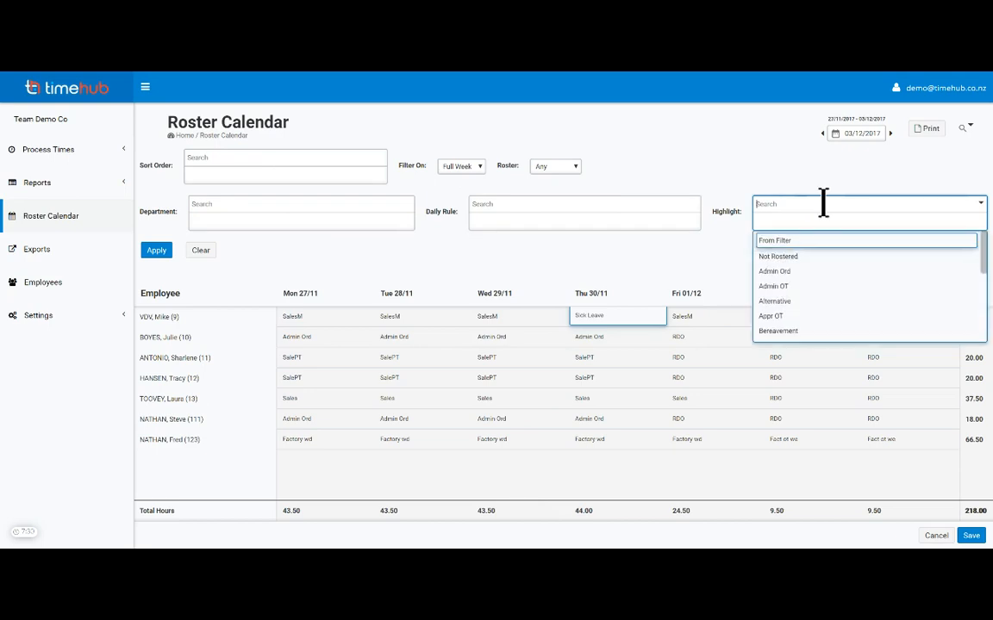
pyautogui.click(794, 274)
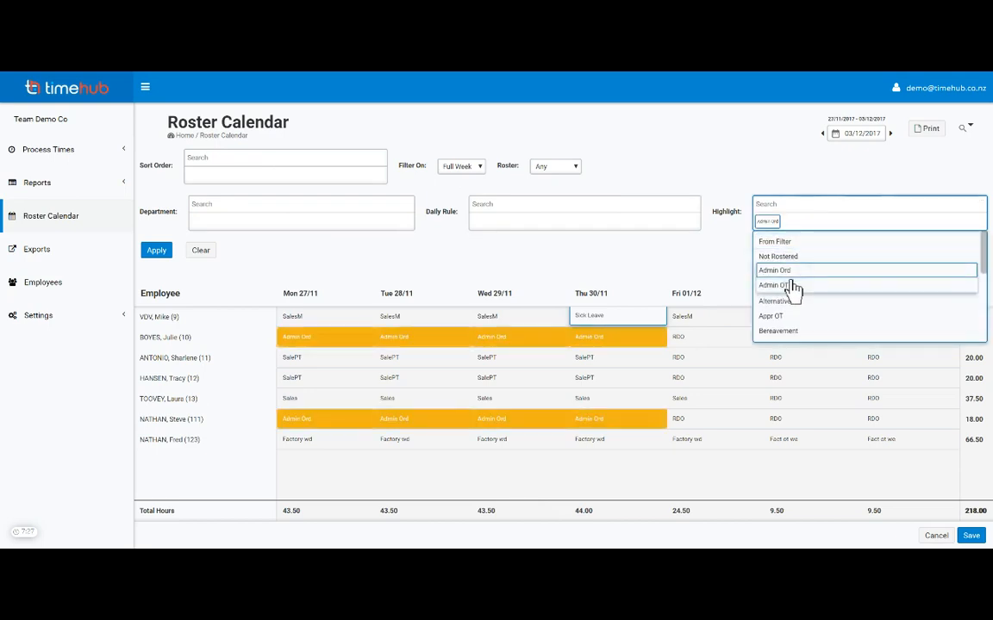
pyautogui.click(787, 287)
pyautogui.click(784, 301)
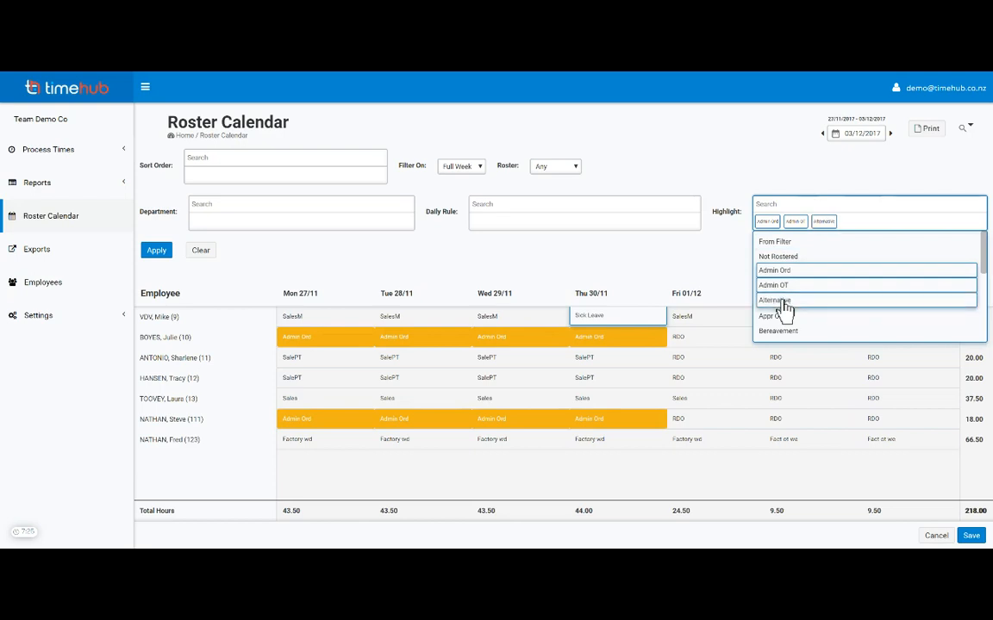
pyautogui.click(777, 315)
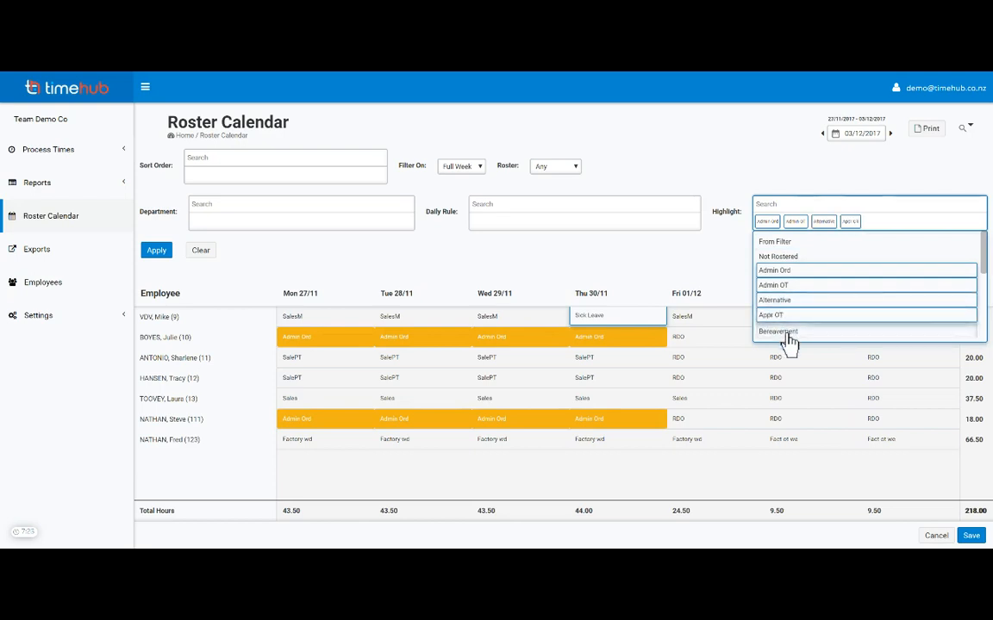
pyautogui.click(788, 335)
# Step: Add Day Shift, Demo, Factory wd, Fact ot we and Holiday Pay to the highlighted roster rules
pyautogui.click(834, 203)
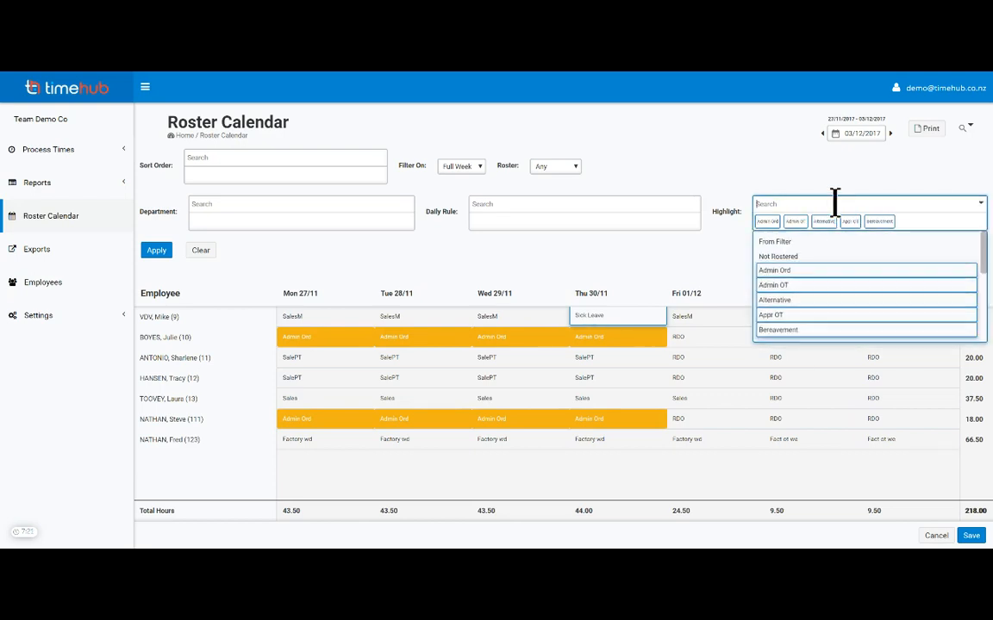
pyautogui.scroll(-5, 832, 274)
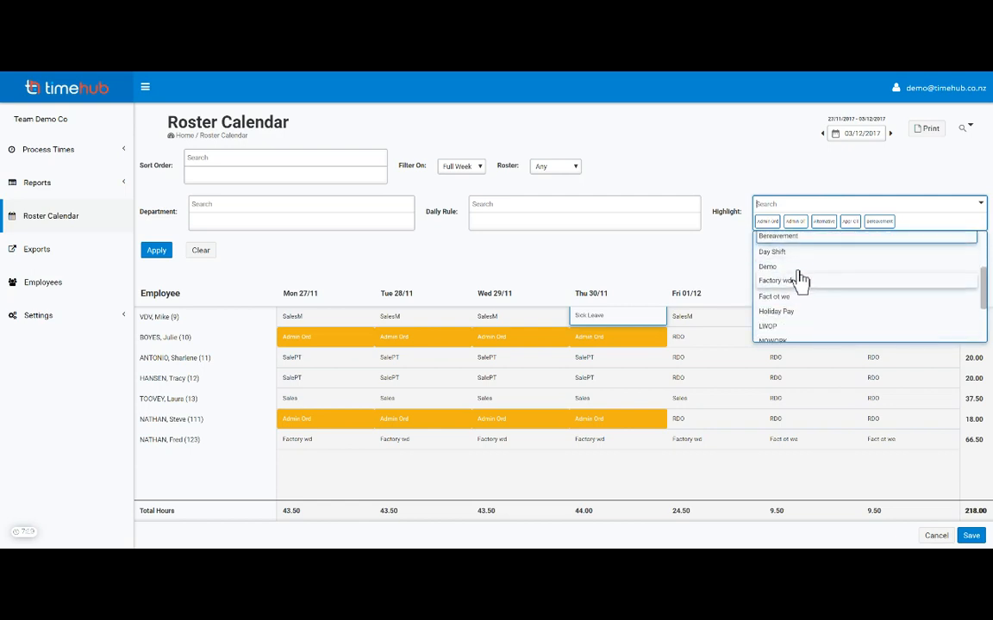
pyautogui.click(798, 255)
pyautogui.click(794, 269)
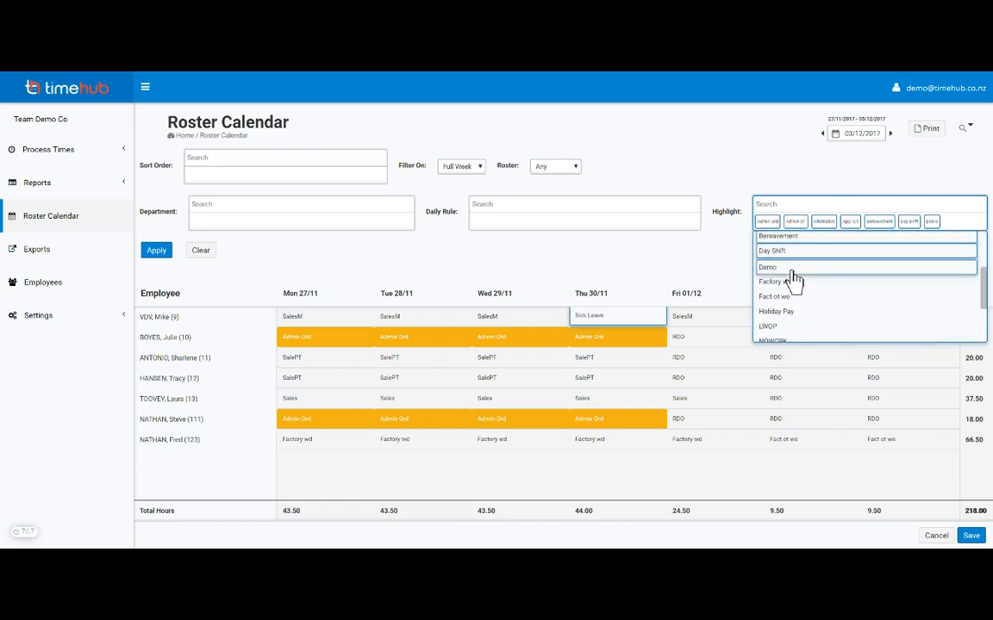
pyautogui.click(793, 282)
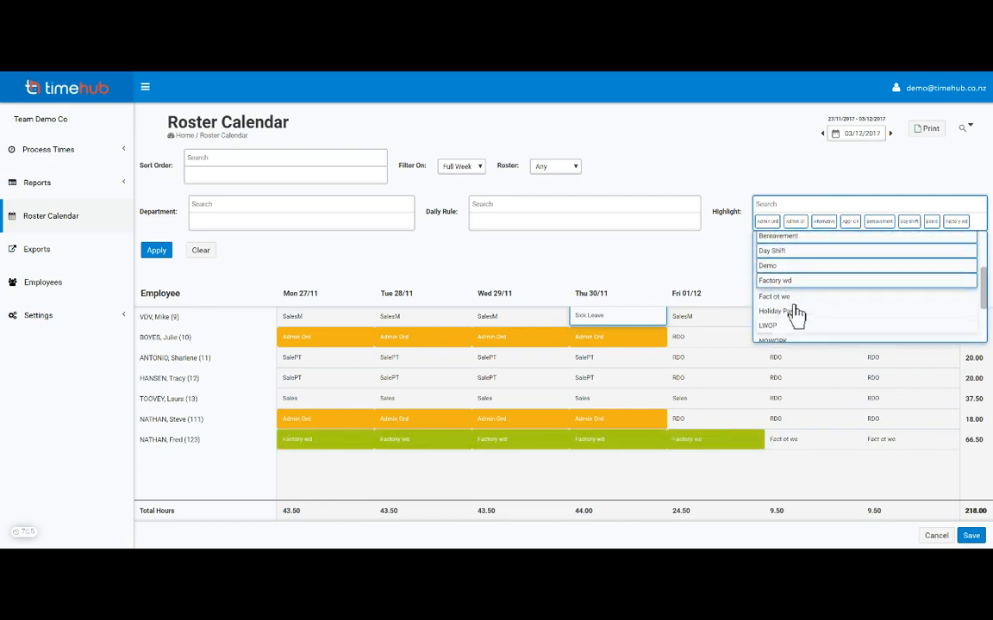
pyautogui.click(793, 296)
pyautogui.click(793, 310)
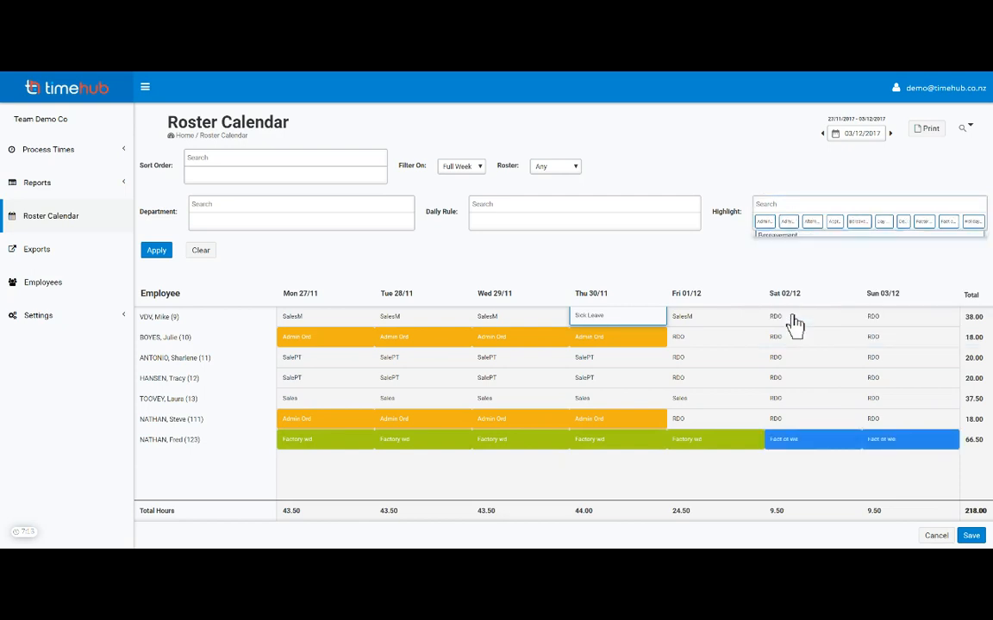
# Step: Add Sales, SalePT and SalesM to the highlighted rules and apply the highlighting to the roster
pyautogui.click(798, 203)
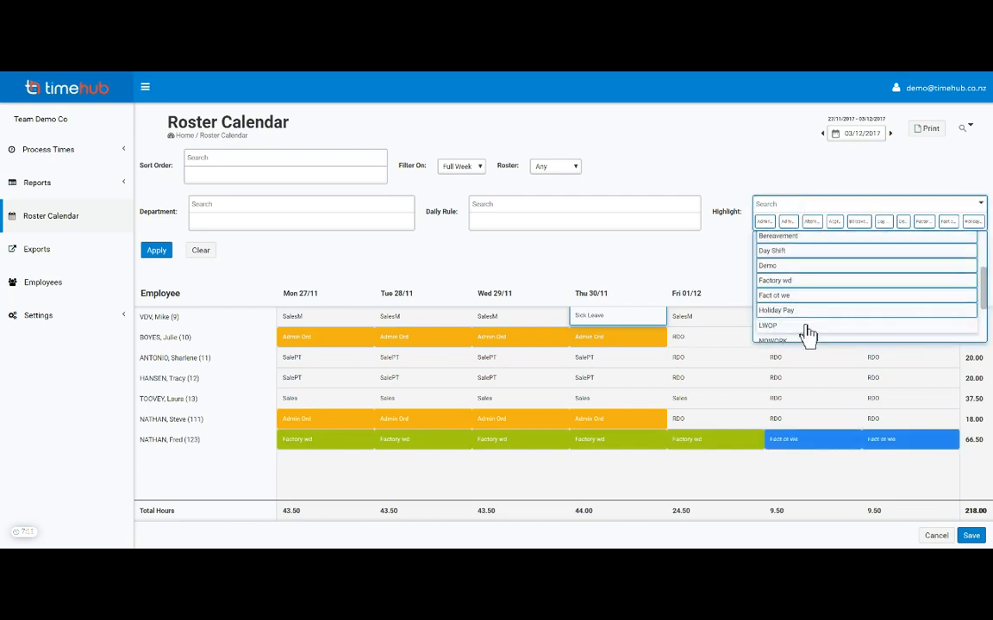
pyautogui.scroll(-1, 808, 333)
pyautogui.scroll(-2, 807, 333)
pyautogui.click(777, 302)
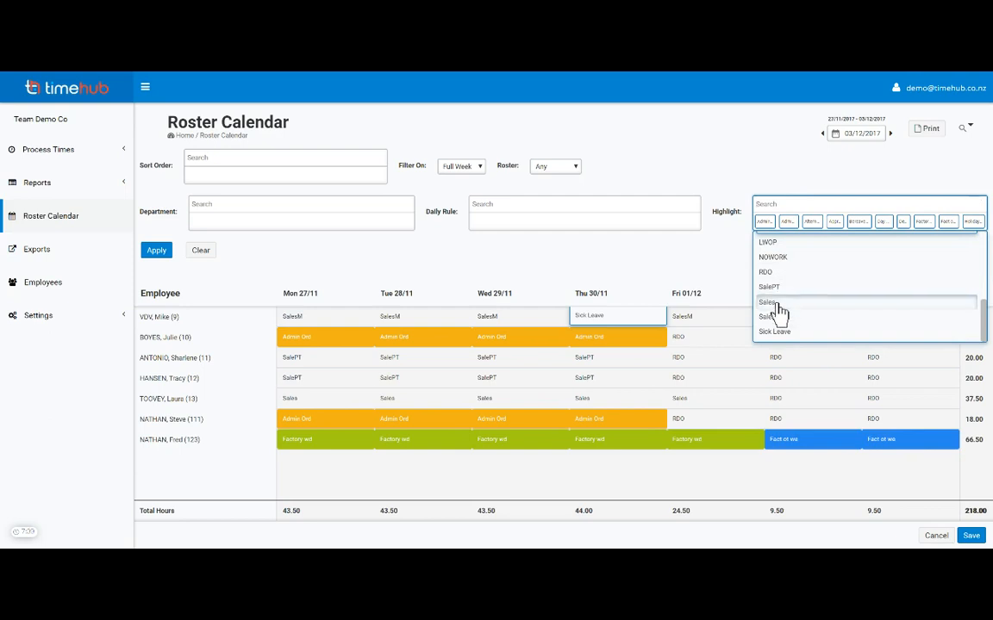
pyautogui.click(782, 287)
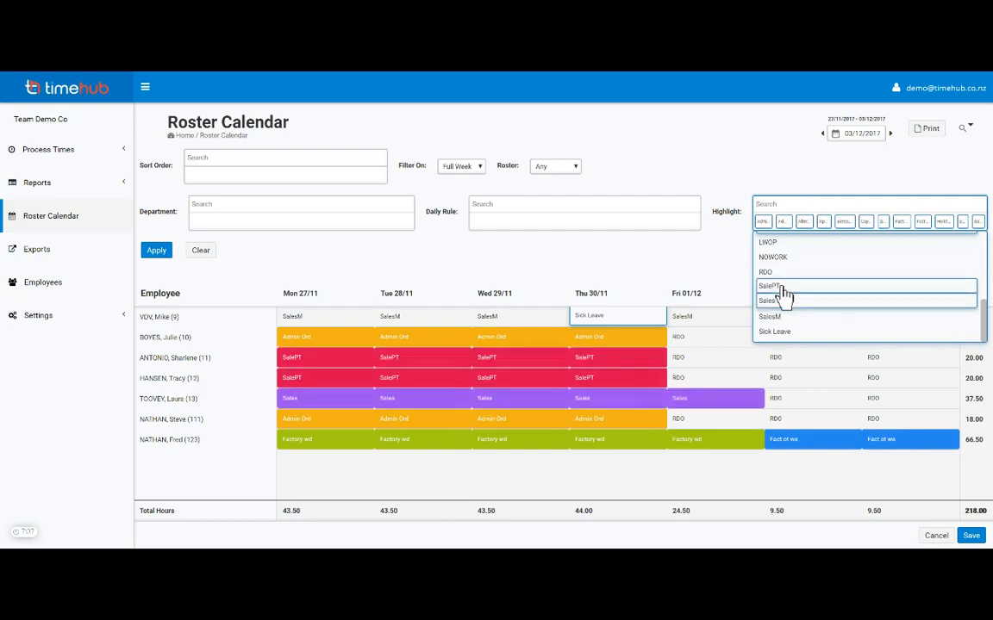
pyautogui.click(780, 318)
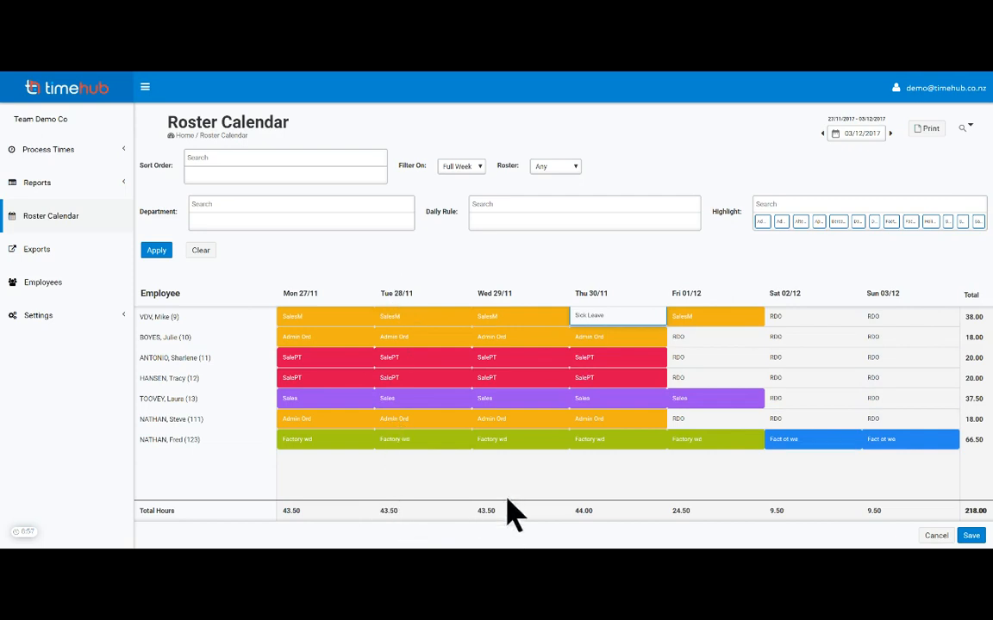
pyautogui.click(156, 250)
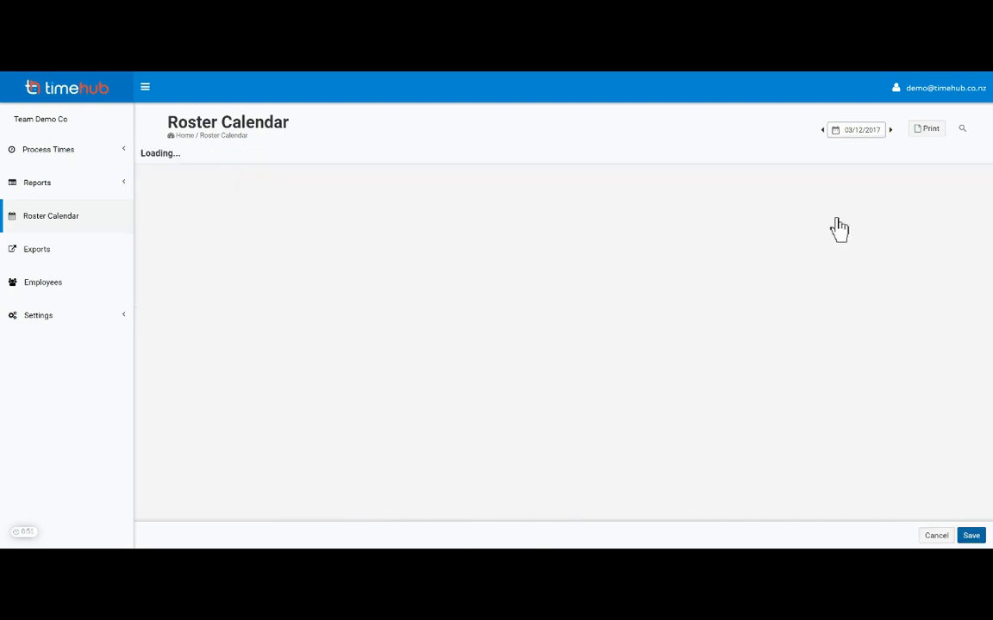
# Step: In the 13/11–19/11/2017 week, assign Admin Ord to the second listed employee and Day Shift to the third on Fri 17/11
pyautogui.click(824, 136)
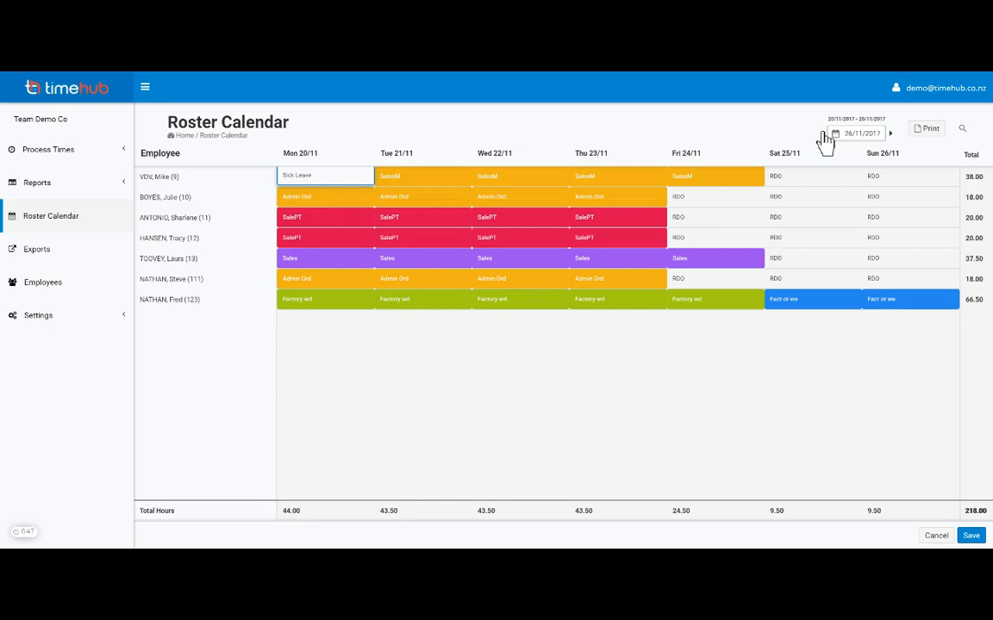
pyautogui.click(825, 135)
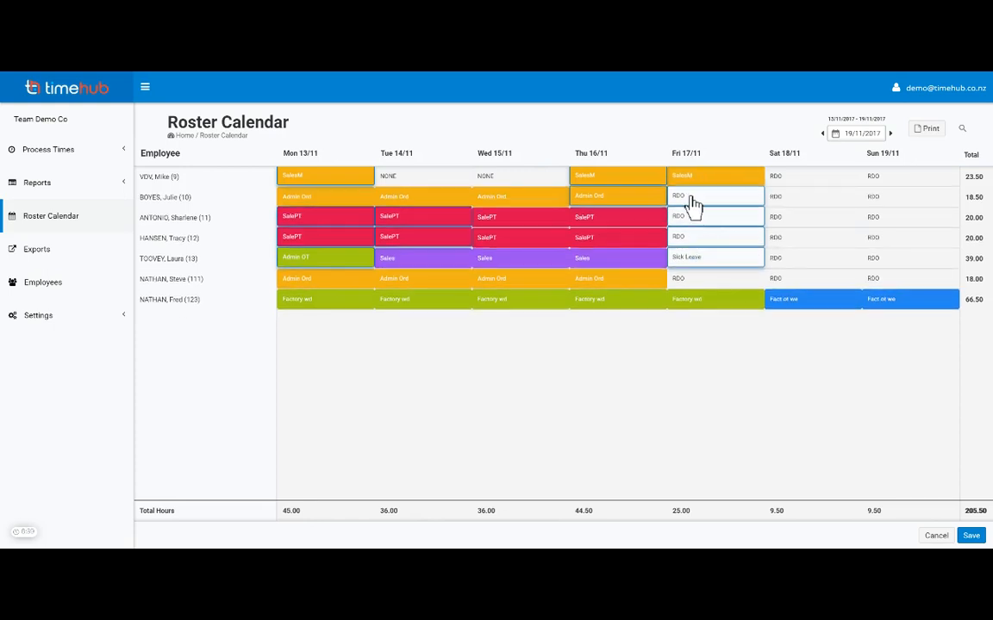
pyautogui.click(700, 198)
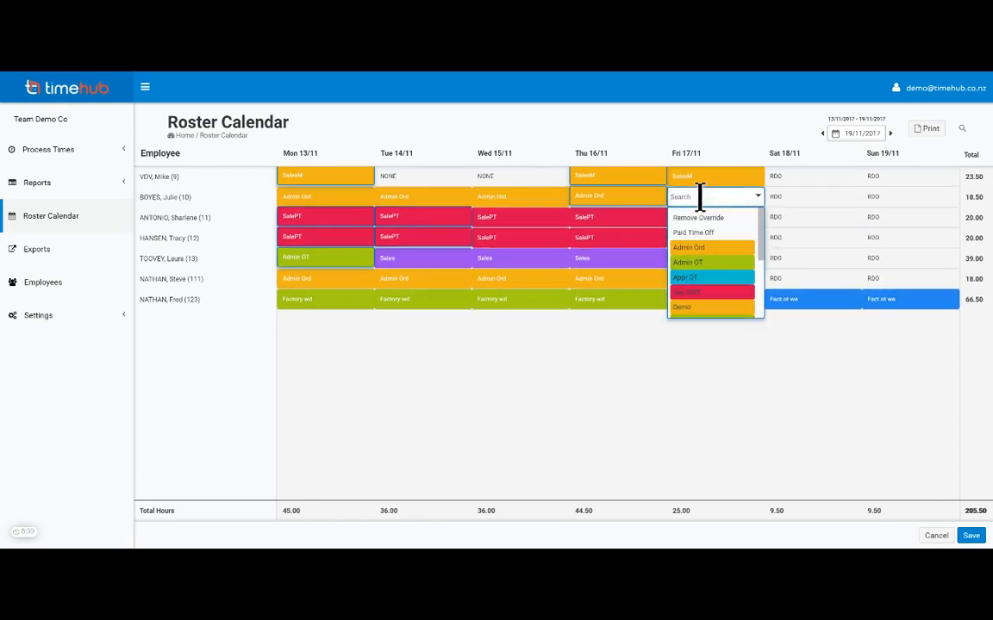
pyautogui.click(699, 250)
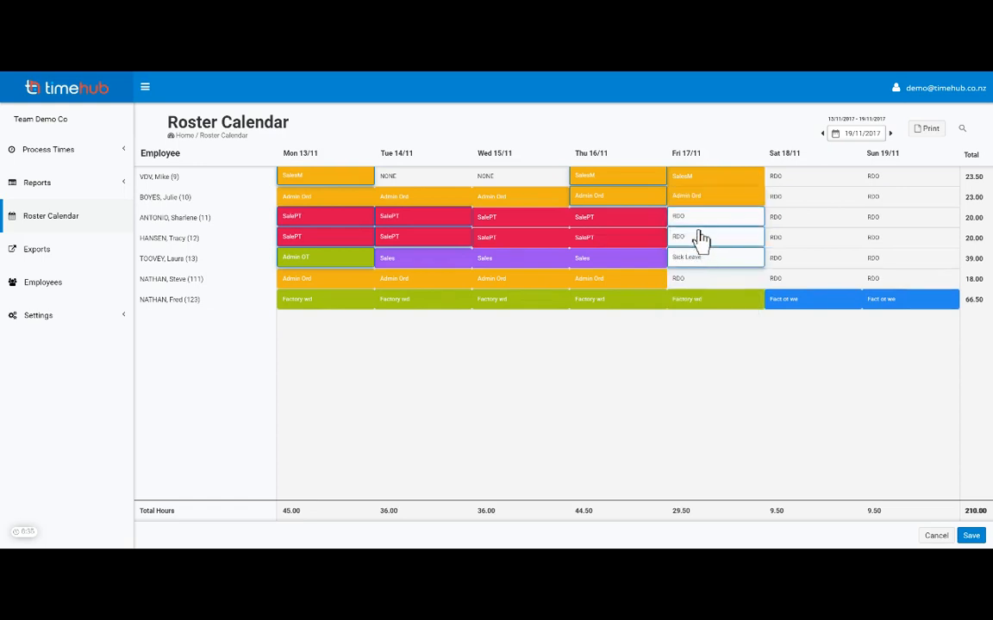
pyautogui.click(701, 222)
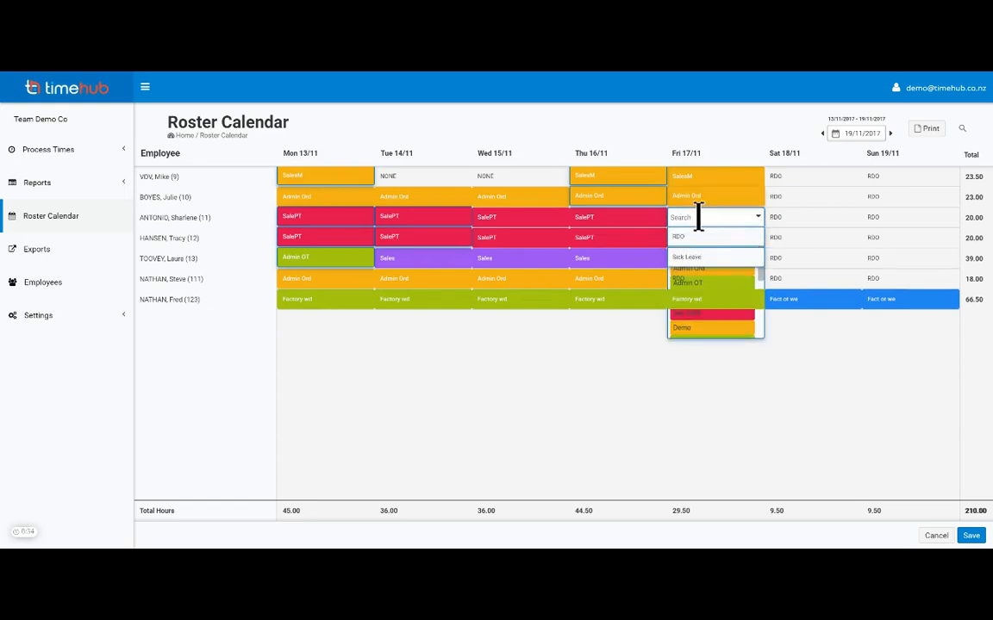
pyautogui.click(700, 313)
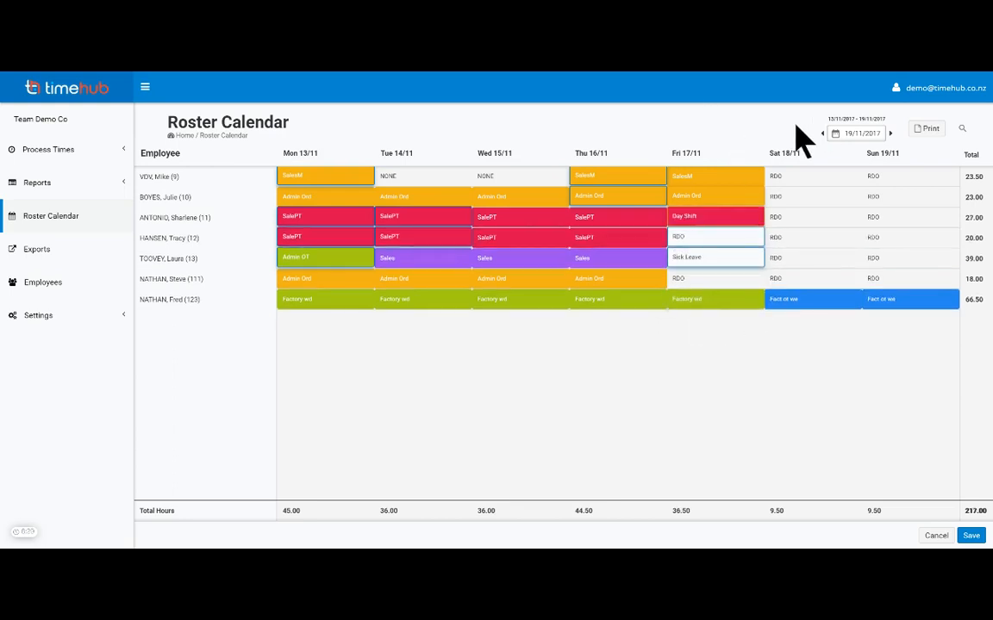